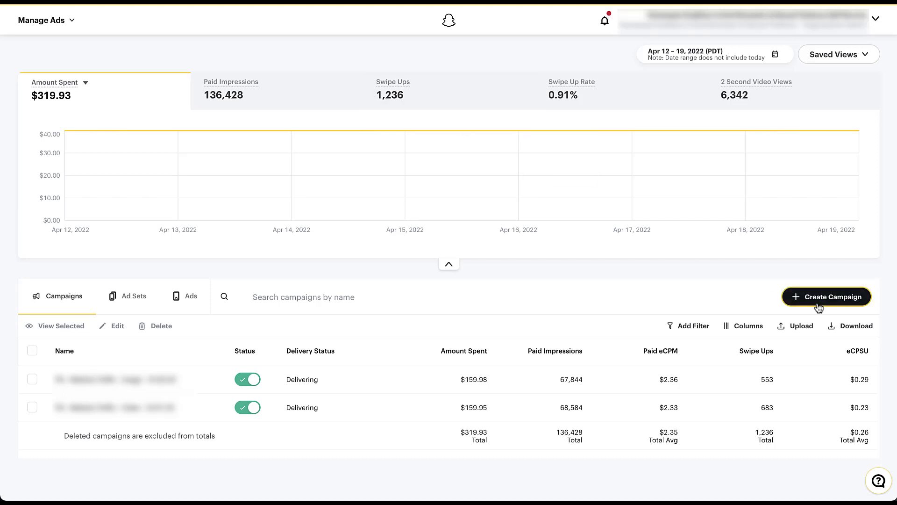
Step: Create a new campaign in Advanced Create with the Drive Traffic To Website objective
{"action": "left_click", "coordinate": [818, 306]}
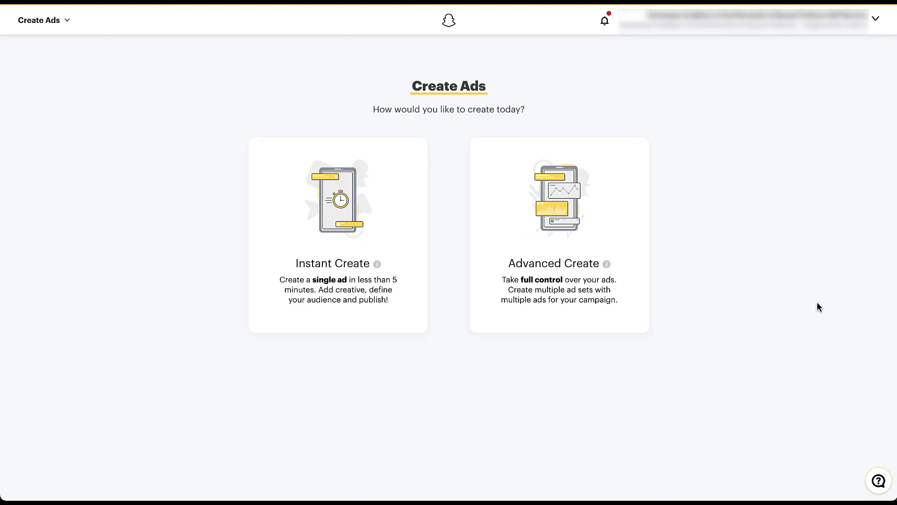
{"action": "left_click", "coordinate": [612, 230]}
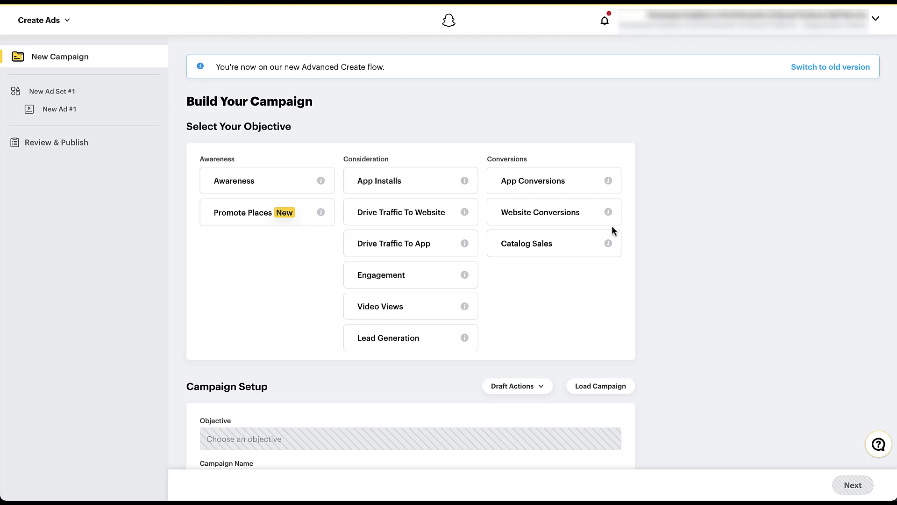
{"action": "left_click", "coordinate": [441, 221]}
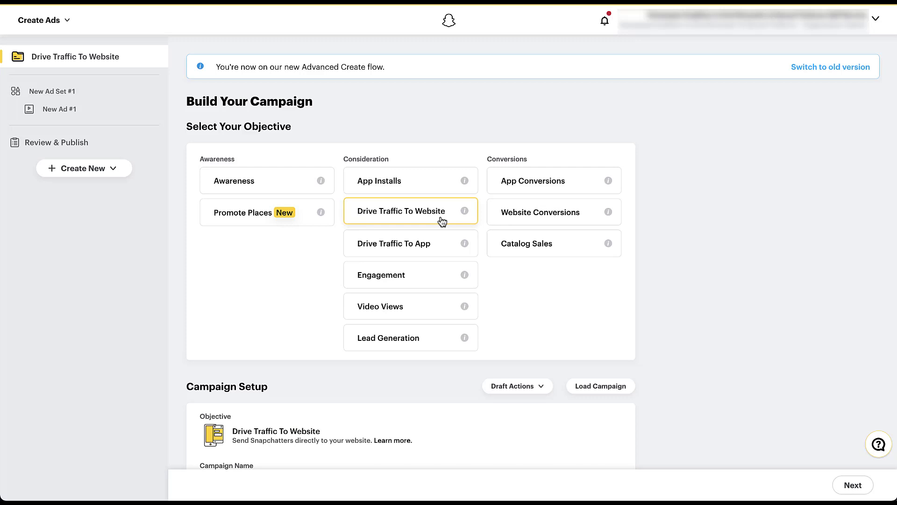
Step: Open New Ad Set #1 and scroll down to its Placements section
{"action": "left_click", "coordinate": [89, 95]}
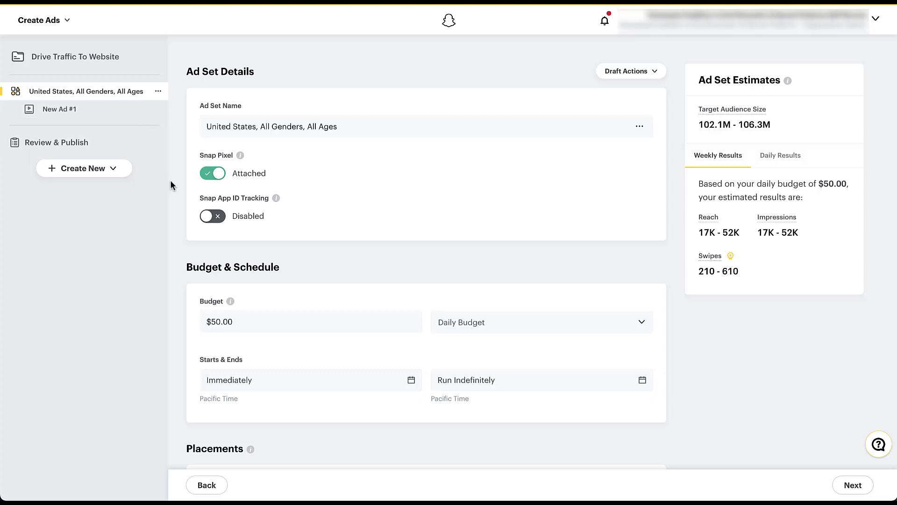
{"action": "scroll", "coordinate": [177, 198], "scroll_direction": "down", "scroll_amount": 2}
{"action": "scroll", "coordinate": [176, 198], "scroll_direction": "down", "scroll_amount": 8}
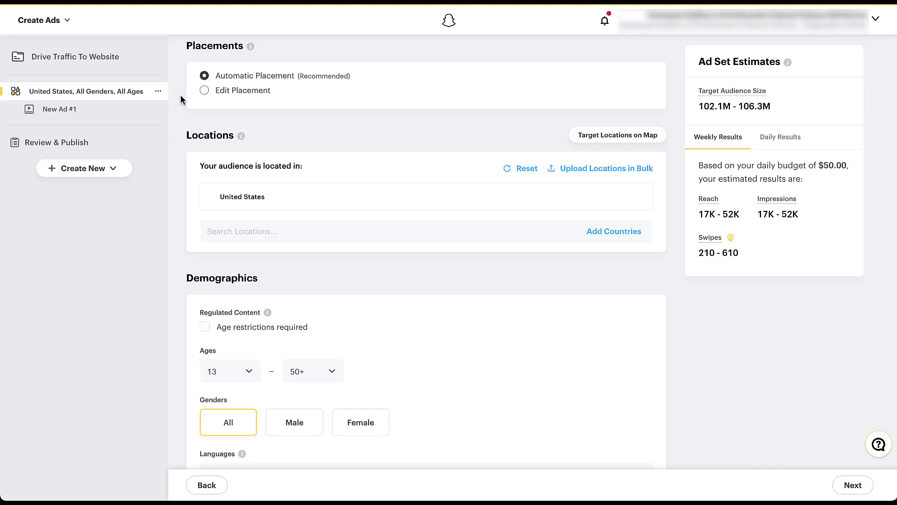
Step: Switch to Edit Placement, keep Categories on Include, and show the content category list
{"action": "left_click", "coordinate": [204, 92]}
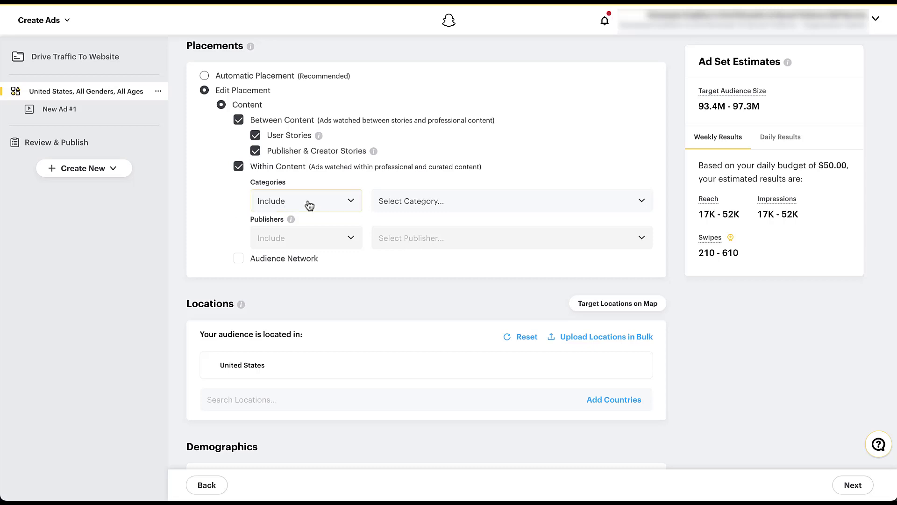
{"action": "left_click", "coordinate": [351, 203]}
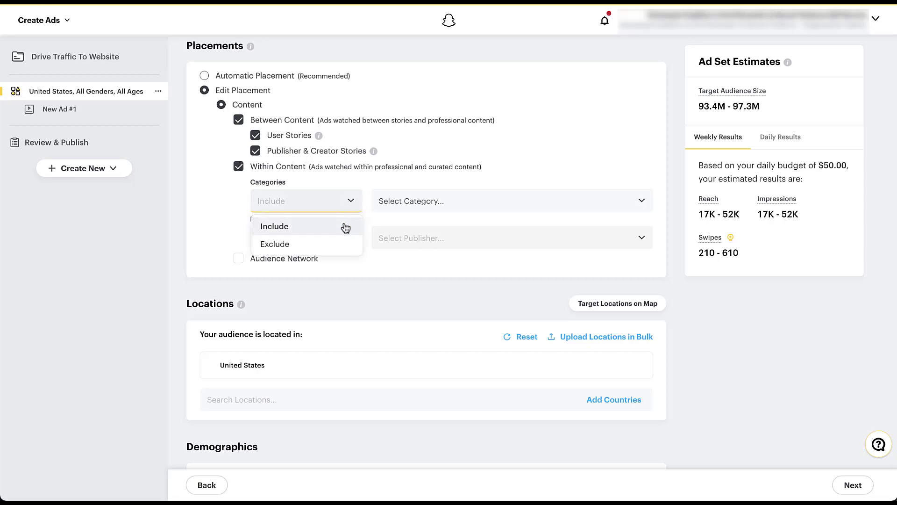
{"action": "left_click", "coordinate": [367, 198]}
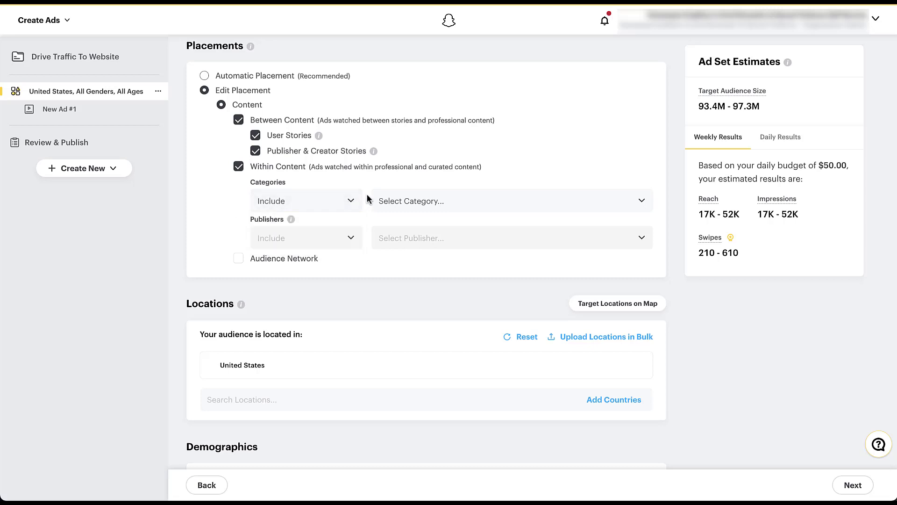
{"action": "left_click", "coordinate": [643, 202]}
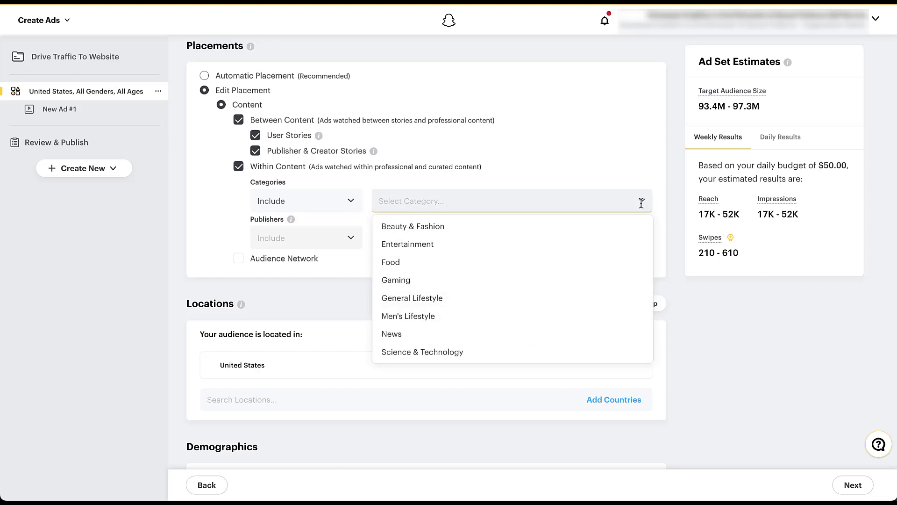
Step: Scroll through the content categories and close the list without selecting any
{"action": "scroll", "coordinate": [623, 278], "scroll_direction": "down", "scroll_amount": 2}
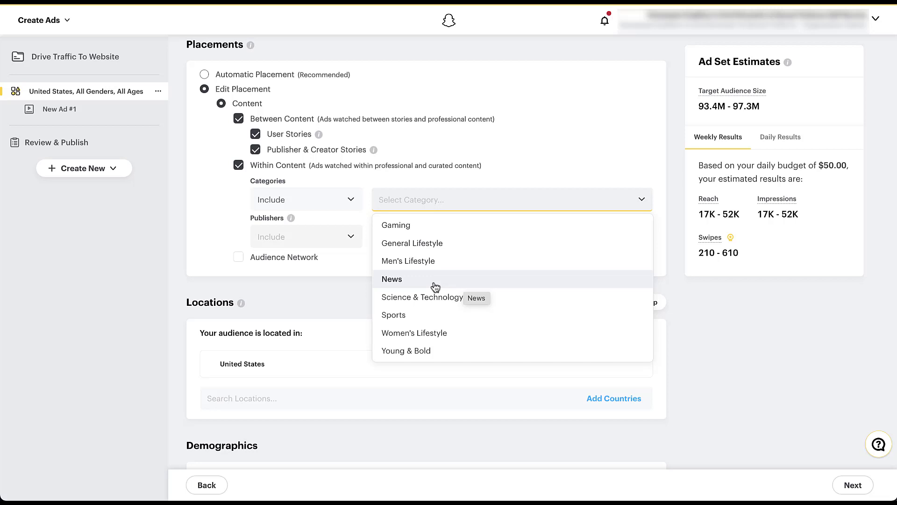
{"action": "left_click", "coordinate": [229, 209]}
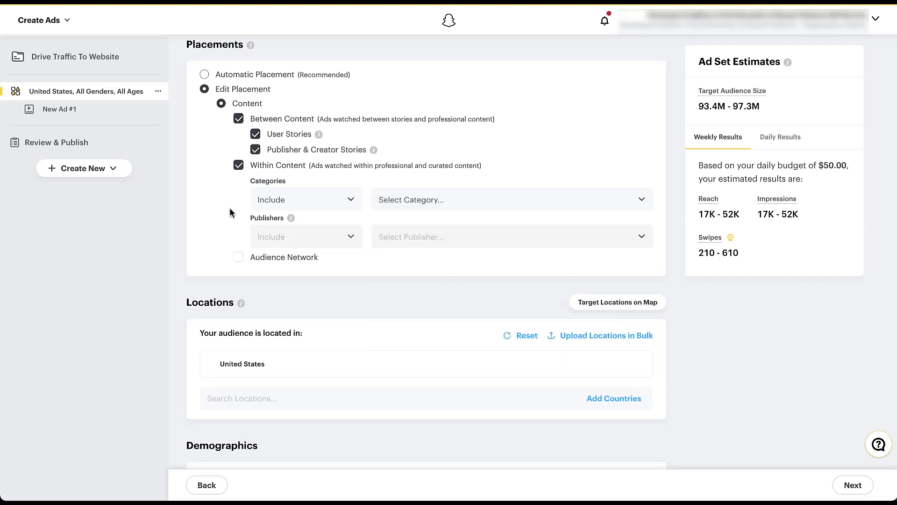
Step: Include Audience Network, then switch the ad set back to Automatic Placement
{"action": "mouse_move", "coordinate": [292, 218]}
{"action": "left_click", "coordinate": [238, 256]}
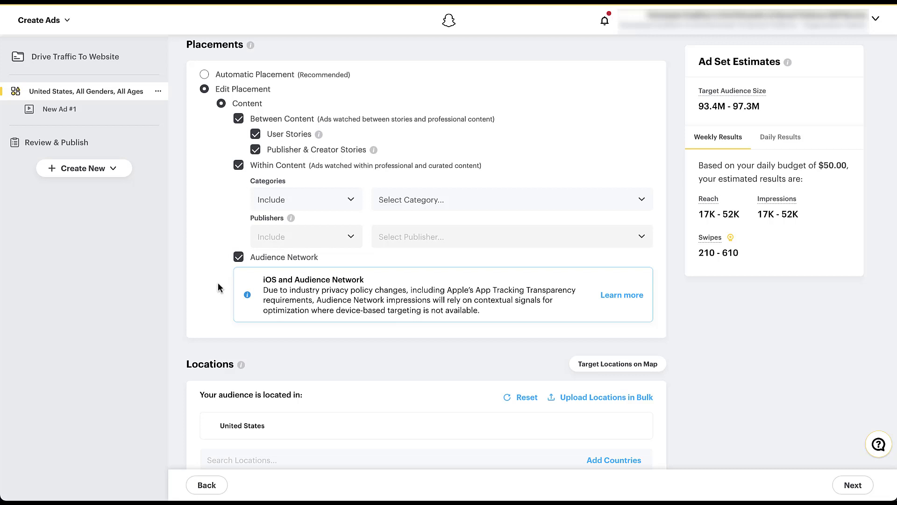
{"action": "left_click", "coordinate": [204, 75]}
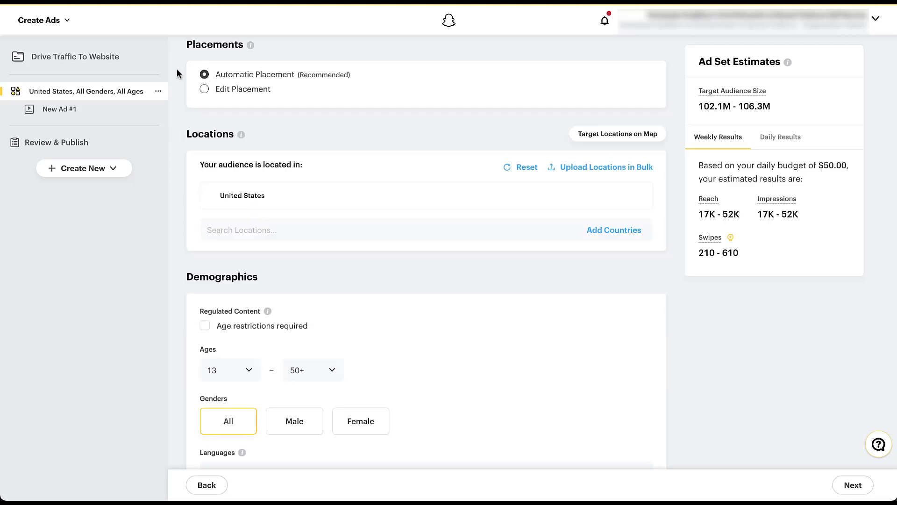
Step: Add Canada as a target country after browsing the Africa, Asia and Europe country lists
{"action": "scroll", "coordinate": [176, 130], "scroll_direction": "down", "scroll_amount": 2}
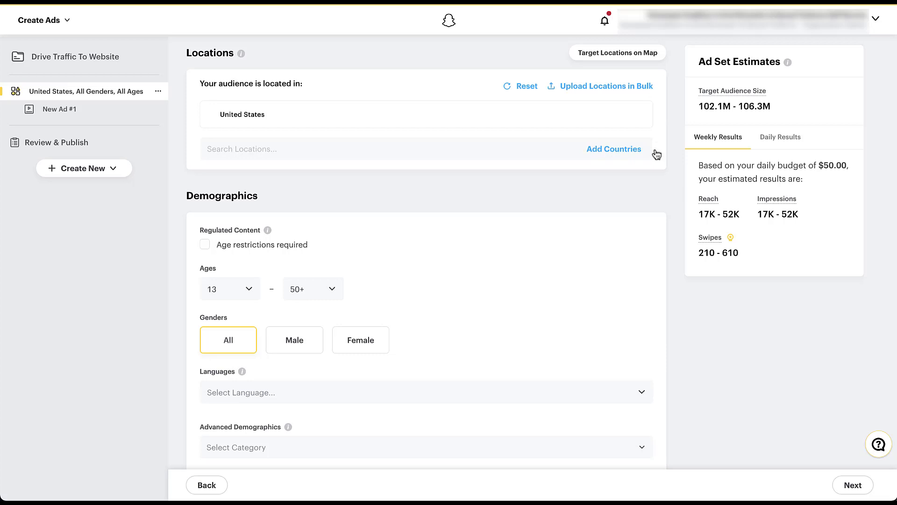
{"action": "left_click", "coordinate": [618, 150]}
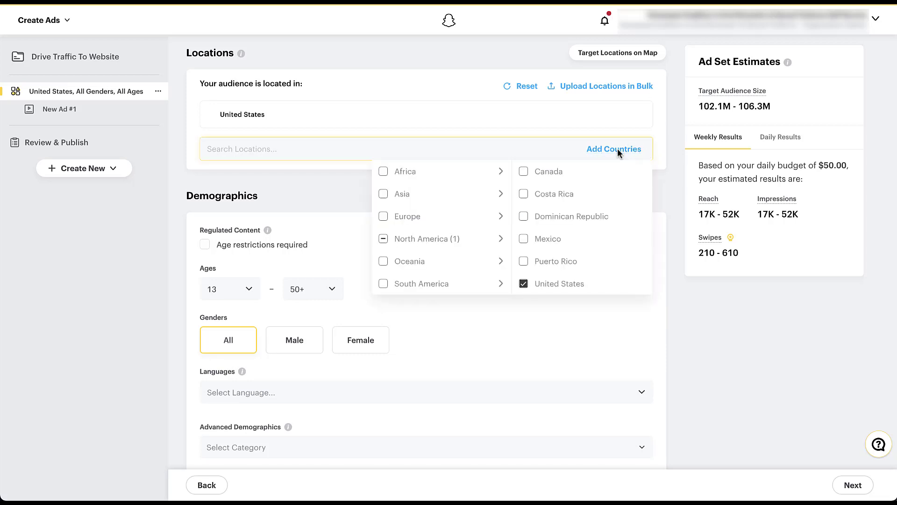
{"action": "left_click", "coordinate": [524, 171]}
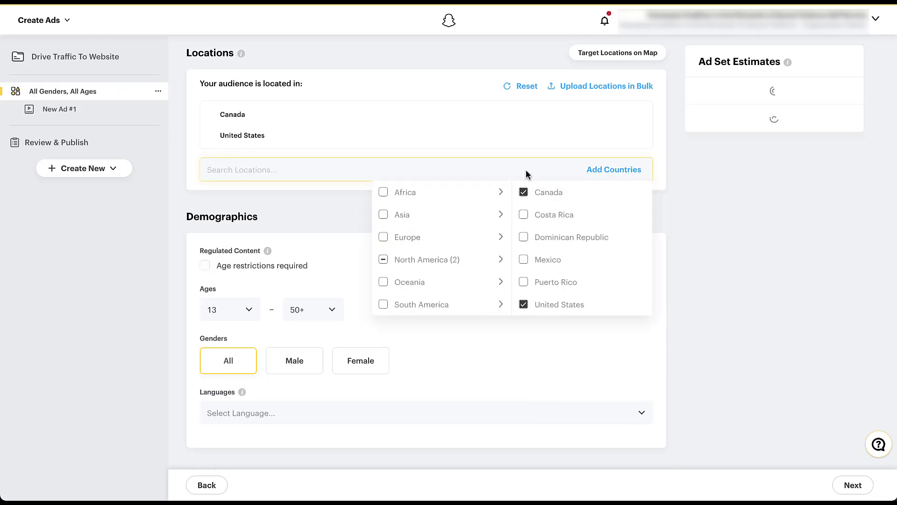
{"action": "left_click", "coordinate": [470, 196]}
{"action": "left_click", "coordinate": [469, 221]}
{"action": "left_click", "coordinate": [466, 241]}
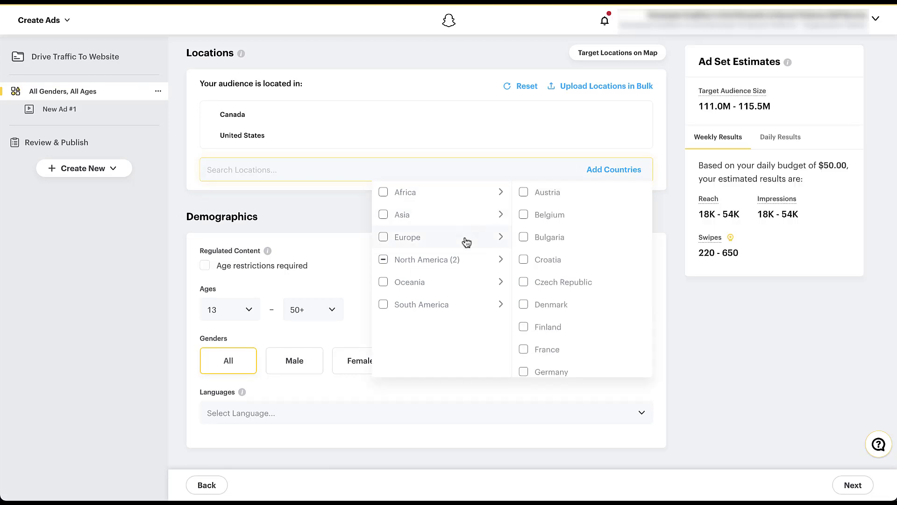
{"action": "left_click", "coordinate": [347, 209]}
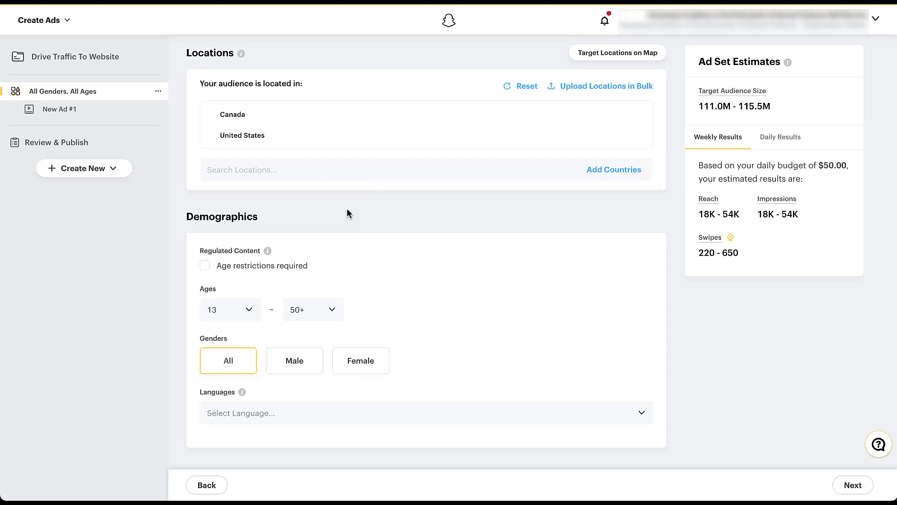
{"action": "left_click", "coordinate": [340, 172]}
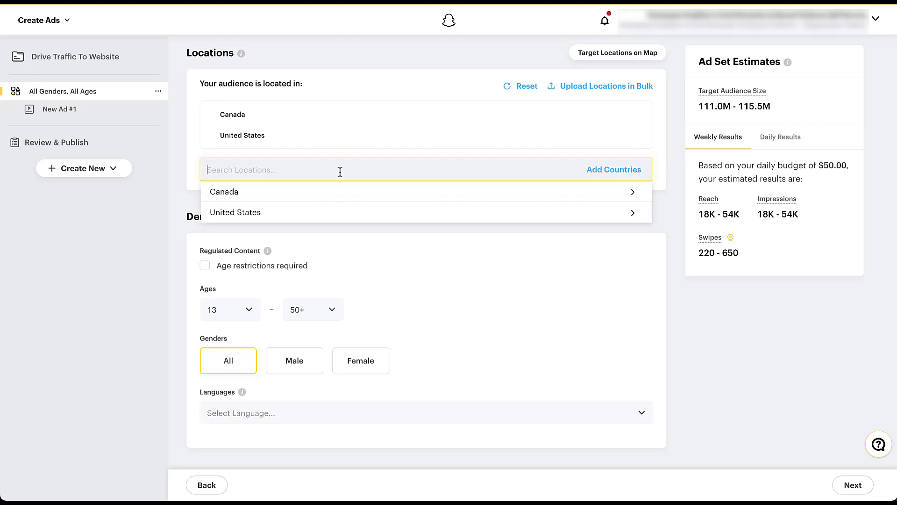
{"action": "left_click", "coordinate": [339, 216]}
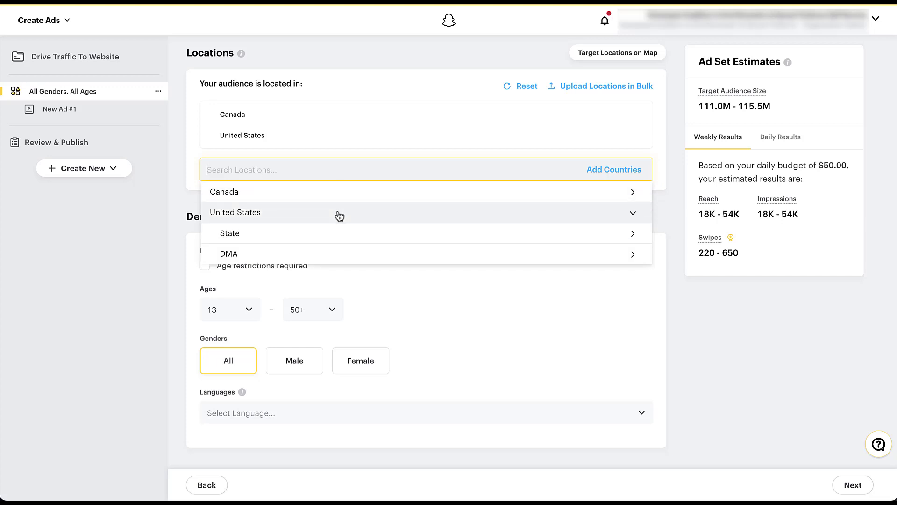
{"action": "left_click", "coordinate": [342, 239]}
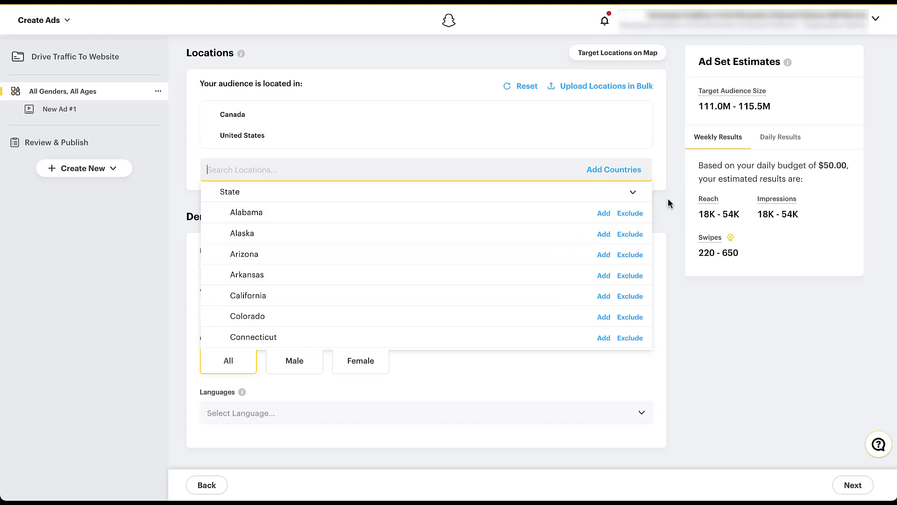
{"action": "left_click", "coordinate": [634, 194]}
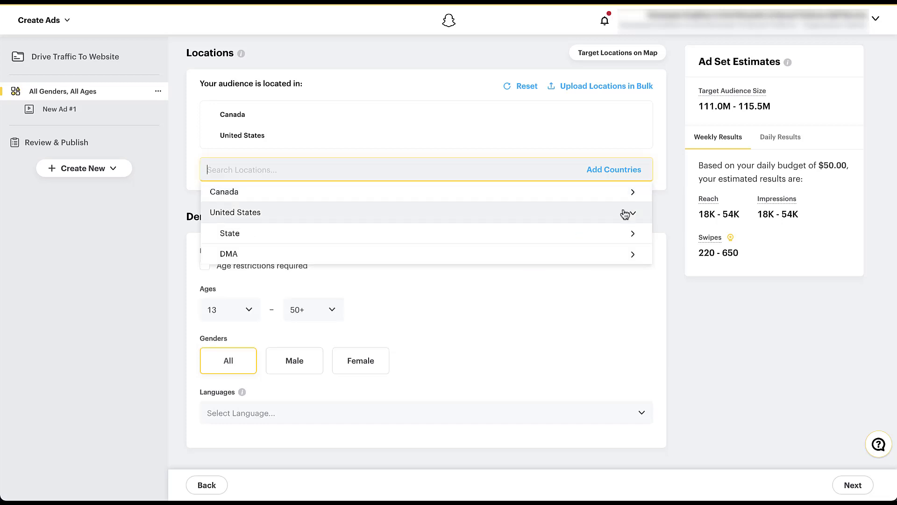
{"action": "left_click", "coordinate": [633, 255]}
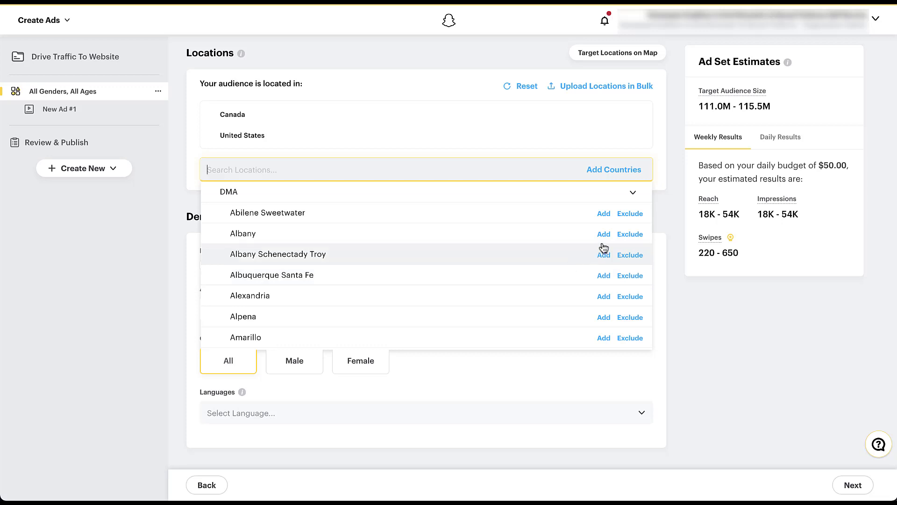
{"action": "left_click", "coordinate": [633, 193]}
{"action": "left_click", "coordinate": [633, 193]}
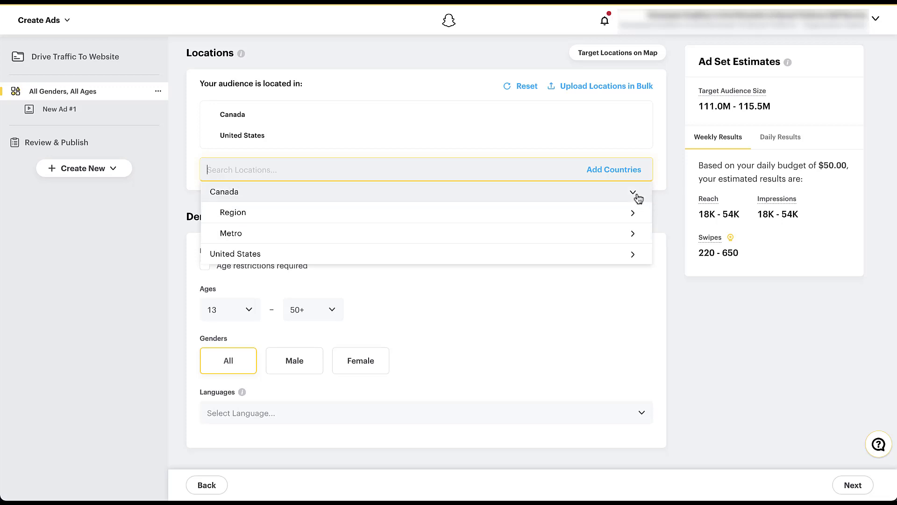
{"action": "left_click", "coordinate": [633, 193]}
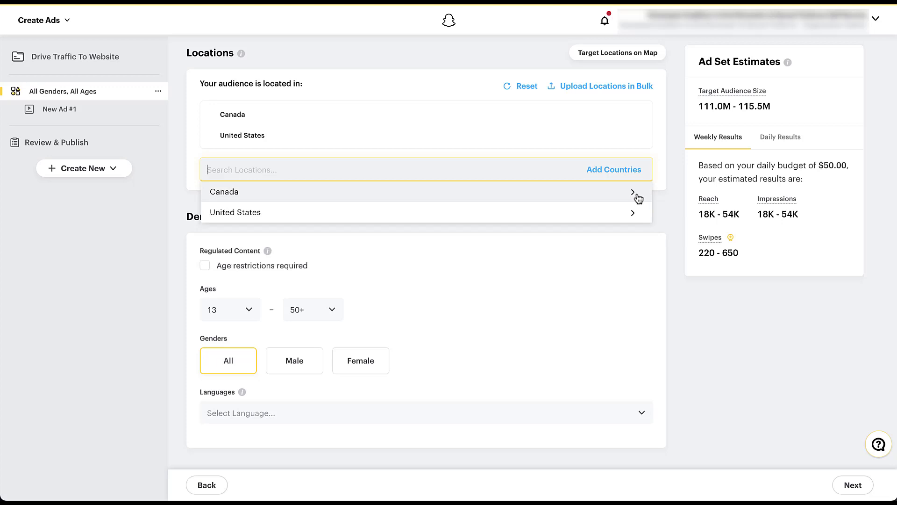
{"action": "left_click", "coordinate": [172, 161]}
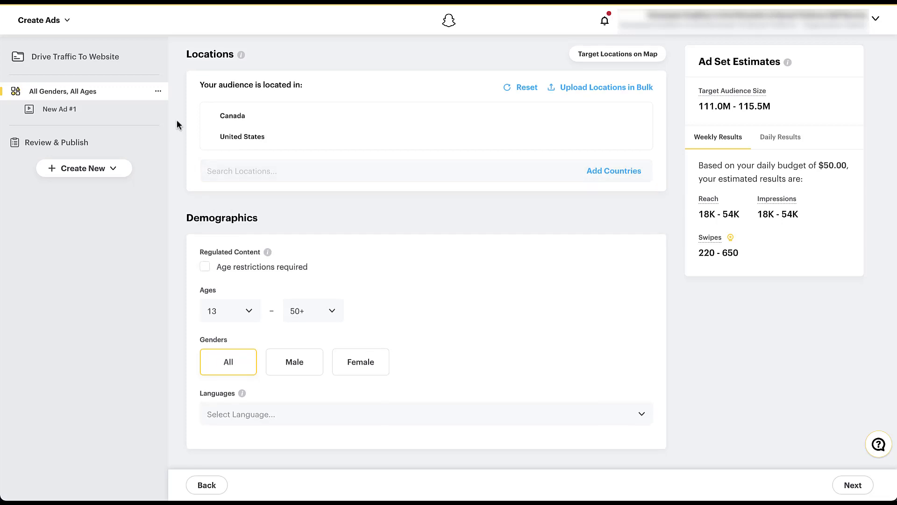
Step: Remove the Canada location row and scroll down to the Demographics section
{"action": "left_click", "coordinate": [635, 116]}
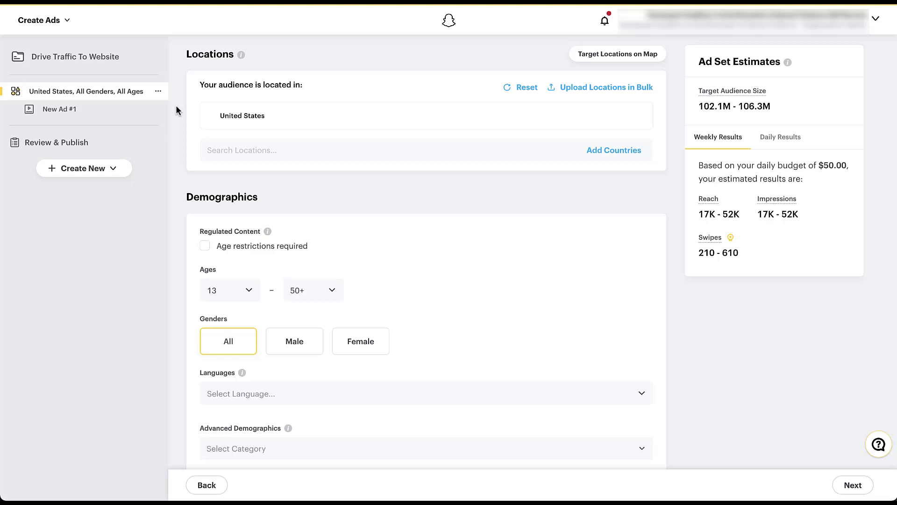
{"action": "scroll", "coordinate": [175, 105], "scroll_direction": "down", "scroll_amount": 3}
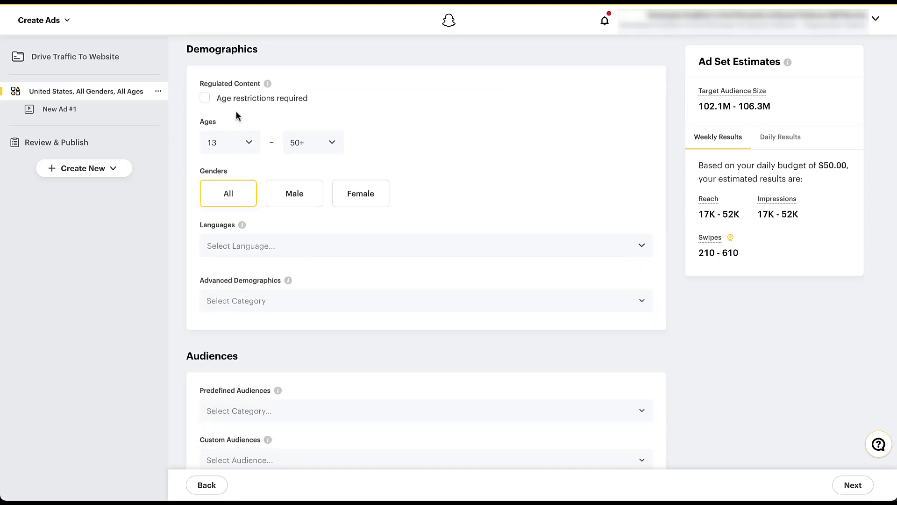
{"action": "mouse_move", "coordinate": [268, 84]}
Step: Review both age dropdowns, keeping the minimum at 13 and the maximum at 50+
{"action": "left_click", "coordinate": [253, 143]}
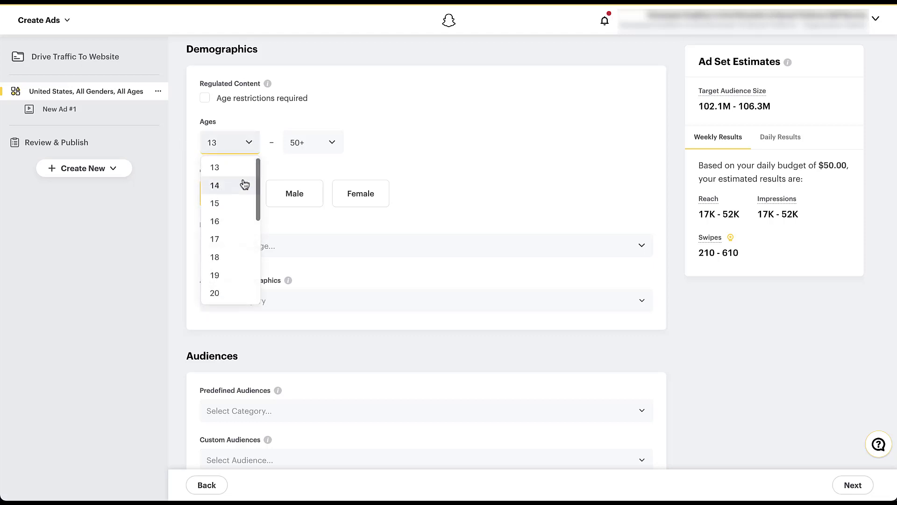
{"action": "left_click", "coordinate": [277, 163]}
{"action": "left_click", "coordinate": [333, 143]}
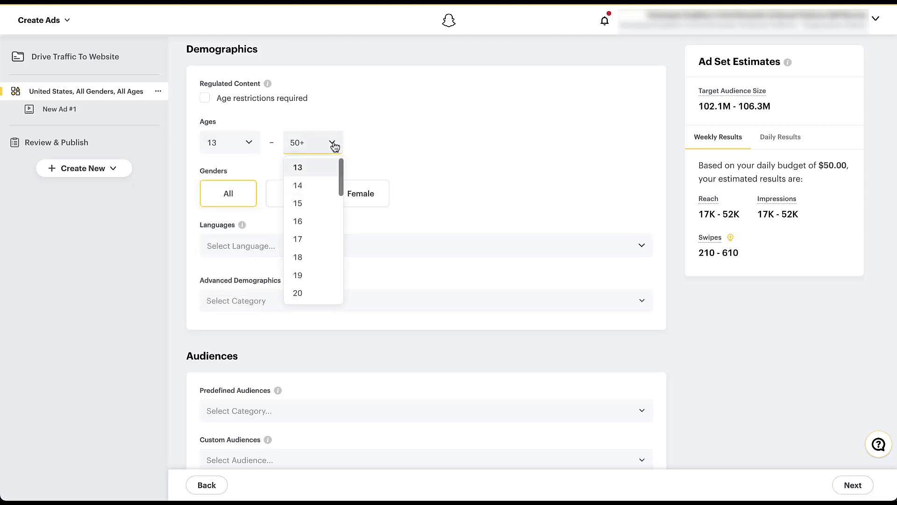
{"action": "scroll", "coordinate": [319, 234], "scroll_direction": "down", "scroll_amount": 10}
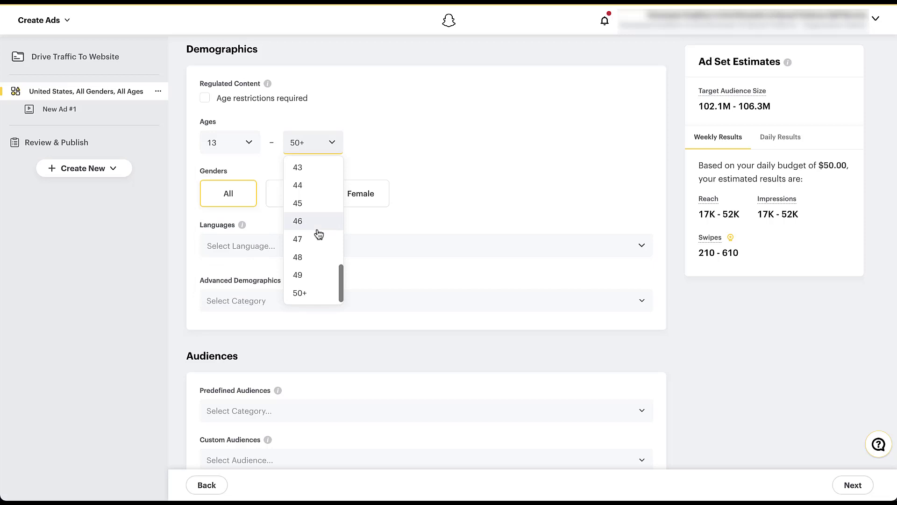
{"action": "left_click", "coordinate": [177, 141]}
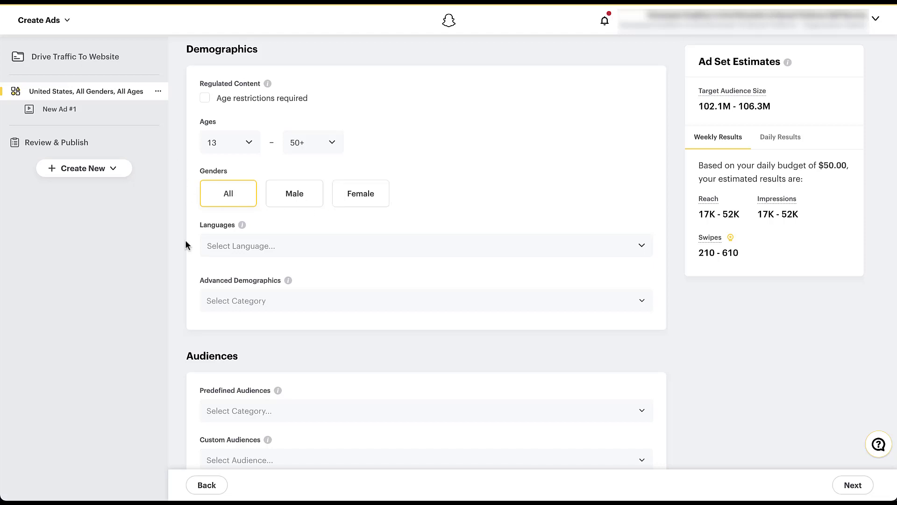
{"action": "left_click", "coordinate": [262, 247]}
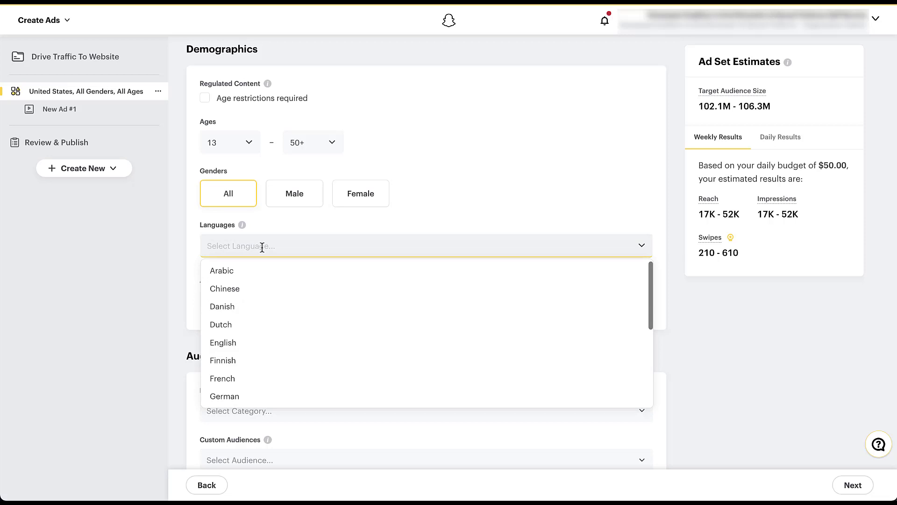
{"action": "scroll", "coordinate": [310, 271], "scroll_direction": "down", "scroll_amount": 1}
{"action": "scroll", "coordinate": [310, 271], "scroll_direction": "down", "scroll_amount": 4}
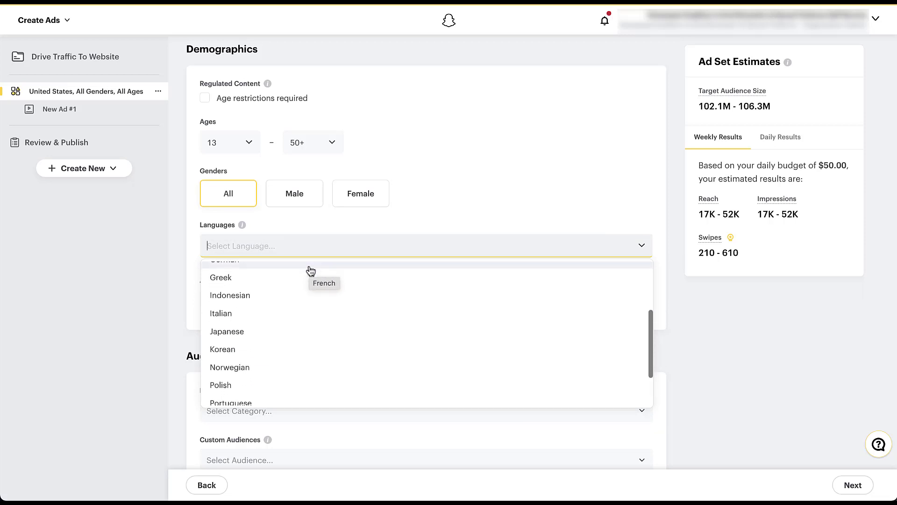
{"action": "scroll", "coordinate": [310, 271], "scroll_direction": "down", "scroll_amount": 5}
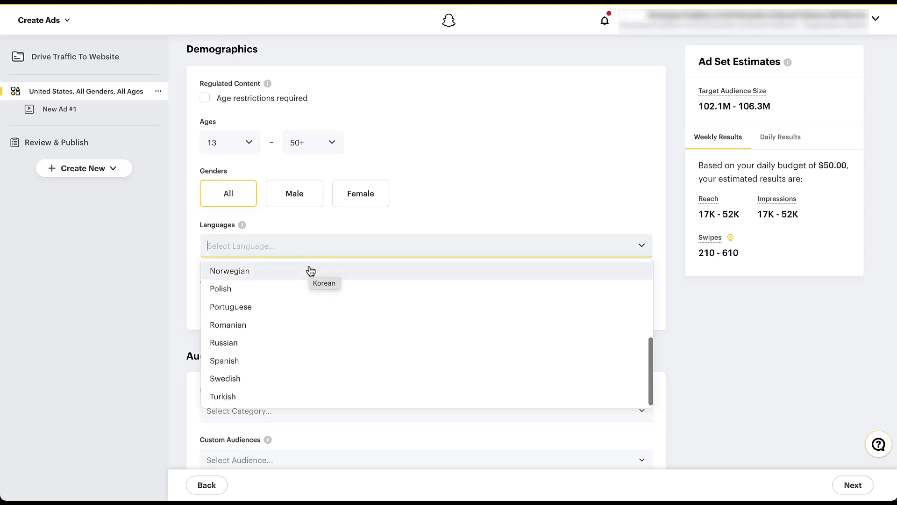
{"action": "scroll", "coordinate": [310, 271], "scroll_direction": "up", "scroll_amount": 5}
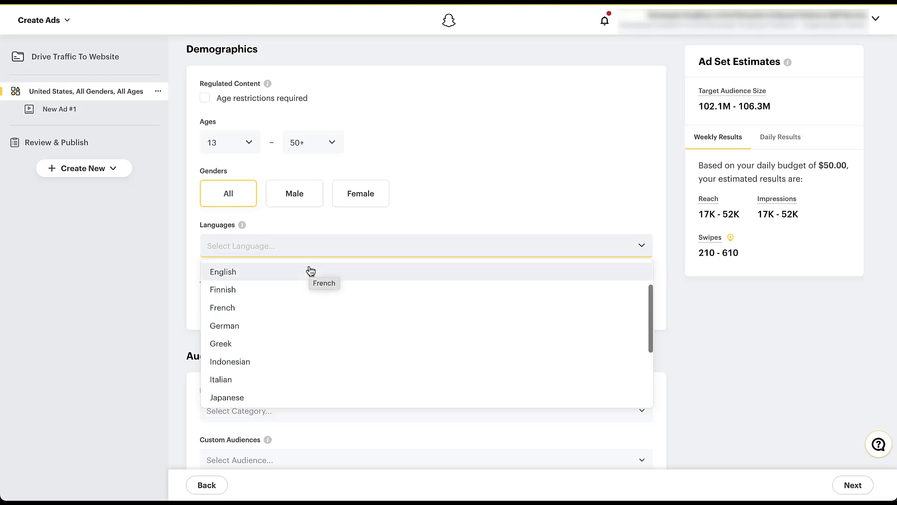
{"action": "scroll", "coordinate": [310, 271], "scroll_direction": "up", "scroll_amount": 3}
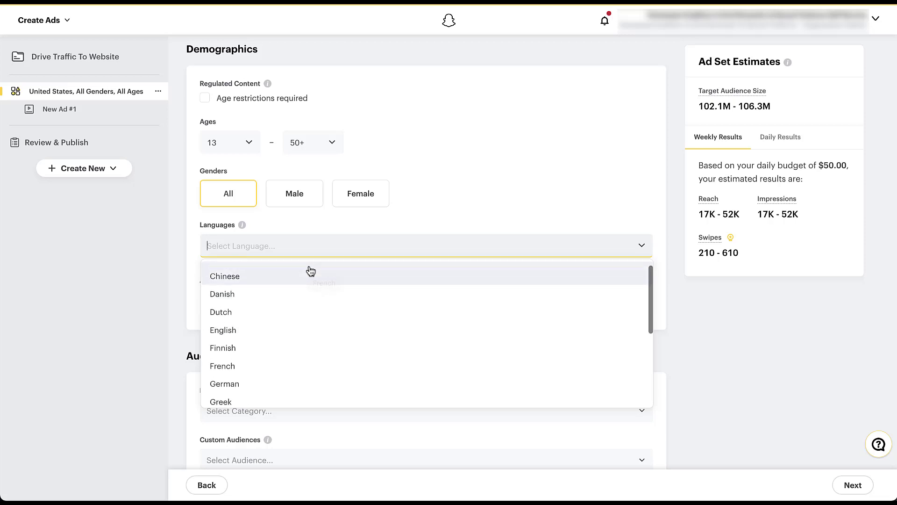
{"action": "left_click", "coordinate": [183, 246]}
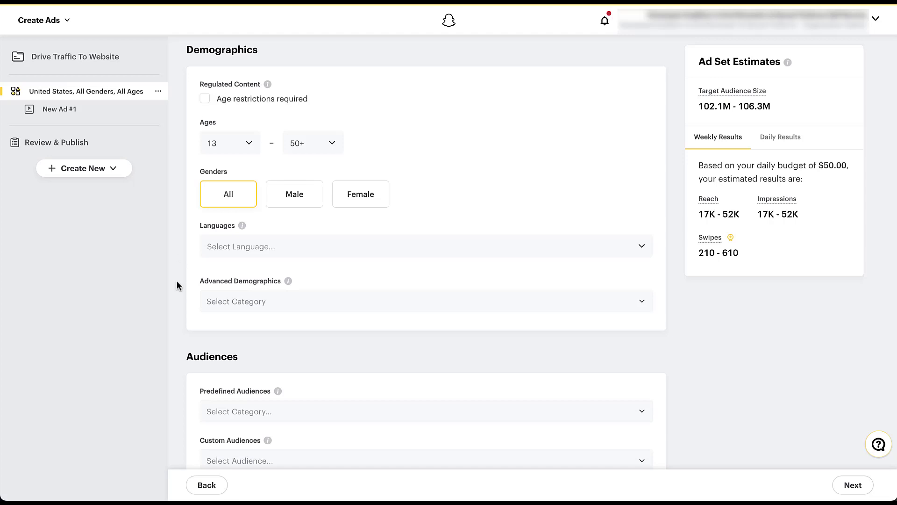
Step: Show the Advanced Demographics Household Income brackets, Under $50000 to $200000 or more, and read the info tooltip
{"action": "left_click", "coordinate": [355, 307]}
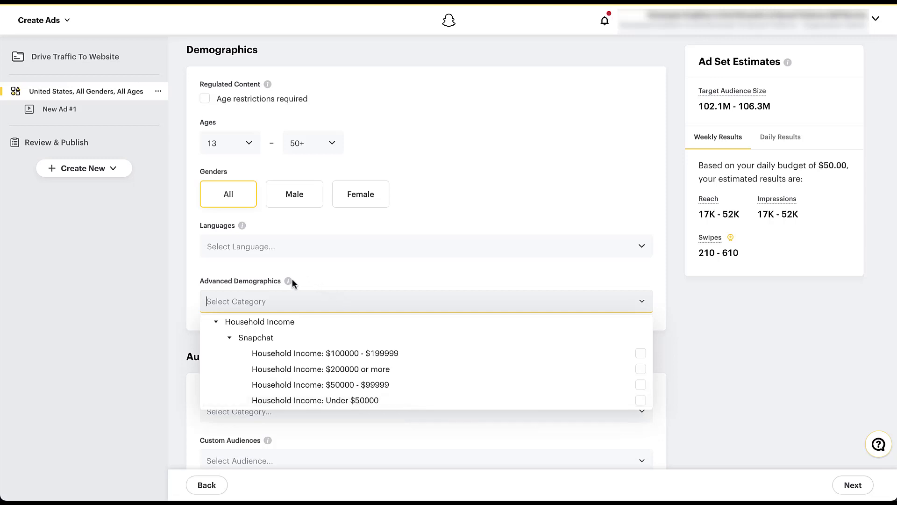
{"action": "mouse_move", "coordinate": [288, 281]}
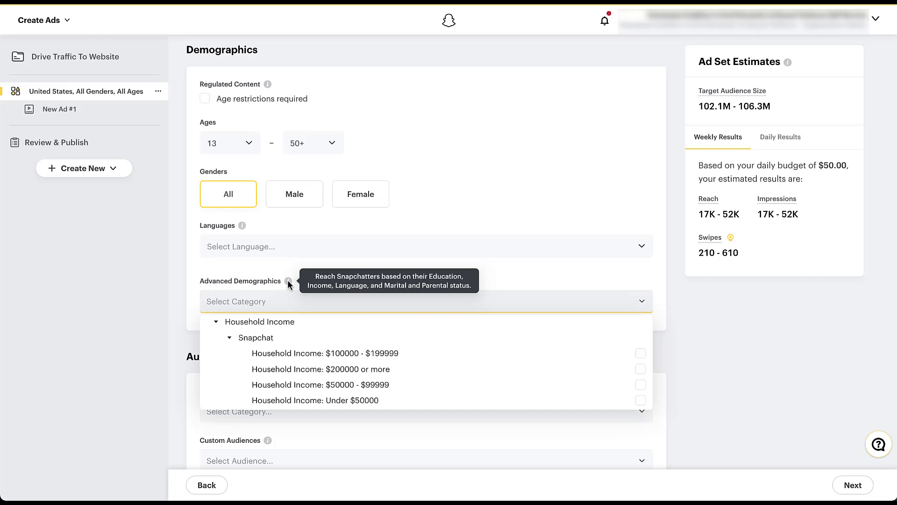
Step: Close Advanced Demographics and open the Predefined Audiences list under Audiences
{"action": "left_click", "coordinate": [180, 283]}
{"action": "scroll", "coordinate": [181, 283], "scroll_direction": "down", "scroll_amount": 5}
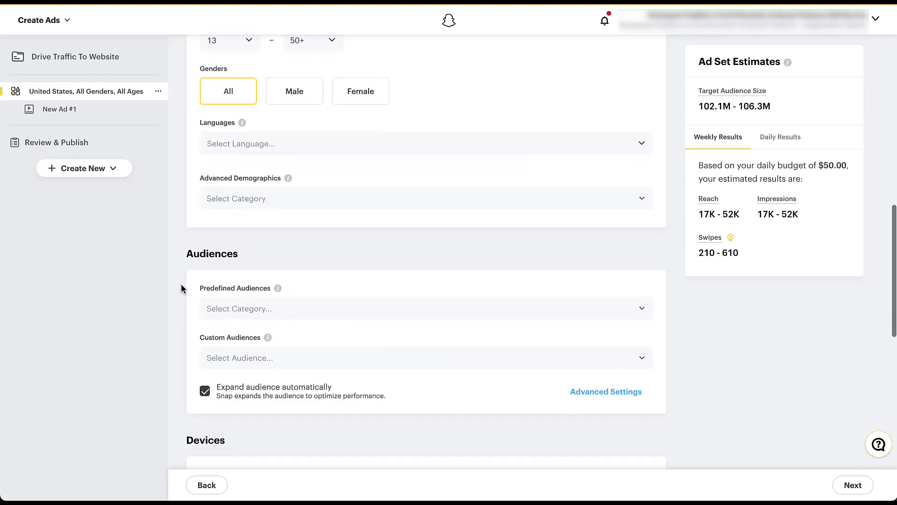
{"action": "scroll", "coordinate": [180, 283], "scroll_direction": "down", "scroll_amount": 2}
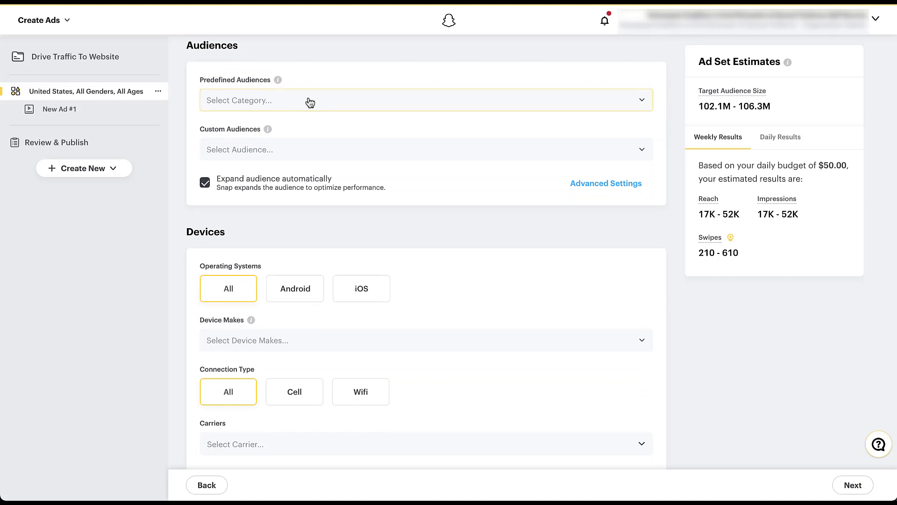
{"action": "mouse_move", "coordinate": [279, 80]}
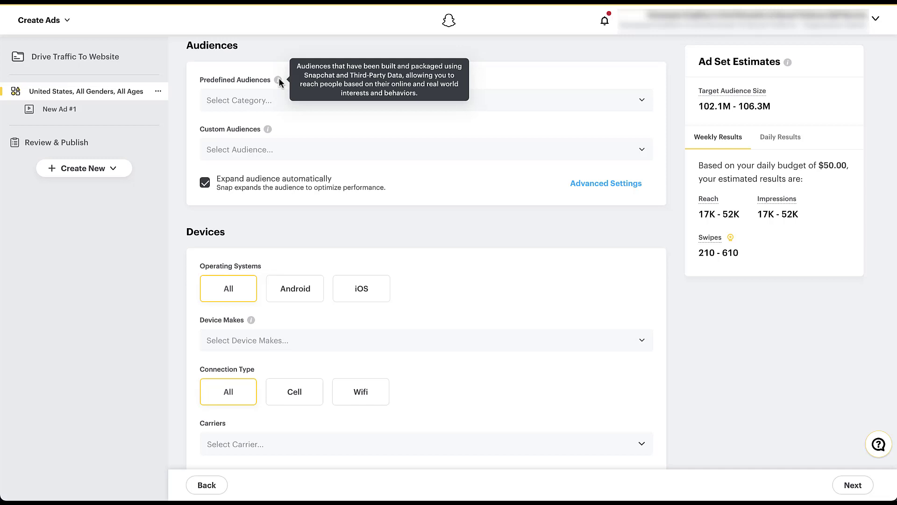
{"action": "left_click", "coordinate": [274, 108]}
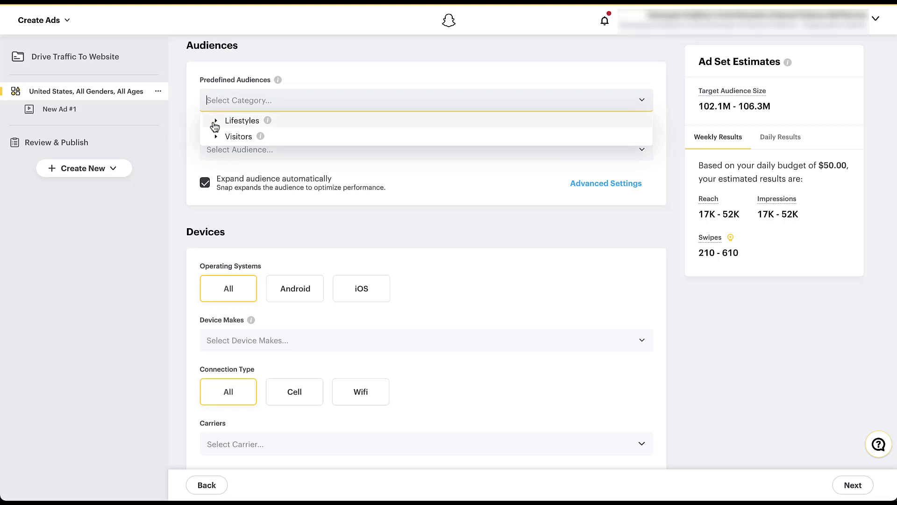
Step: Expand Lifestyles and its Foodies subgroup, browsing the interests without adding any
{"action": "mouse_move", "coordinate": [269, 122]}
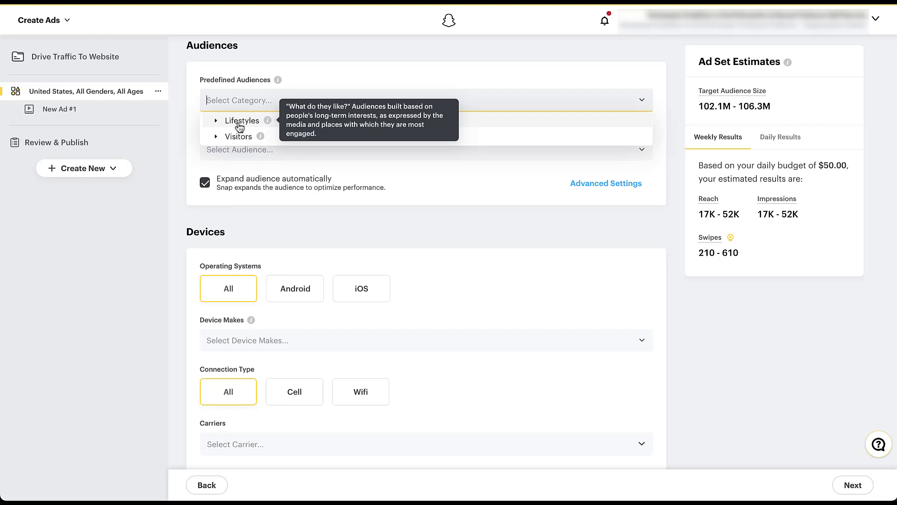
{"action": "left_click", "coordinate": [216, 122]}
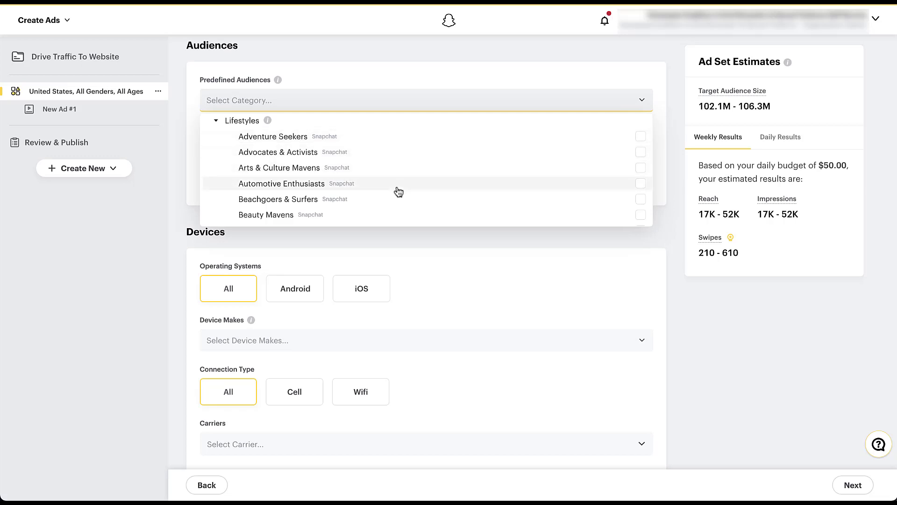
{"action": "scroll", "coordinate": [398, 192], "scroll_direction": "down", "scroll_amount": 6}
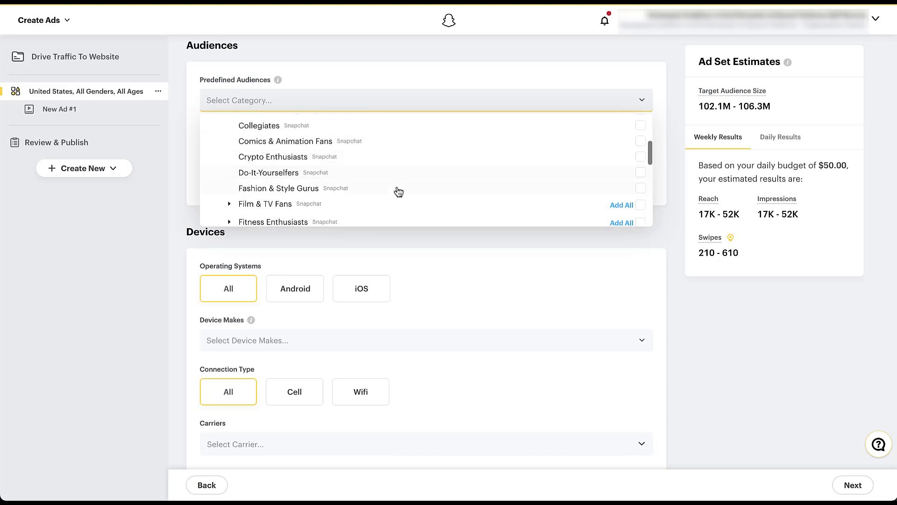
{"action": "scroll", "coordinate": [398, 191], "scroll_direction": "down", "scroll_amount": 4}
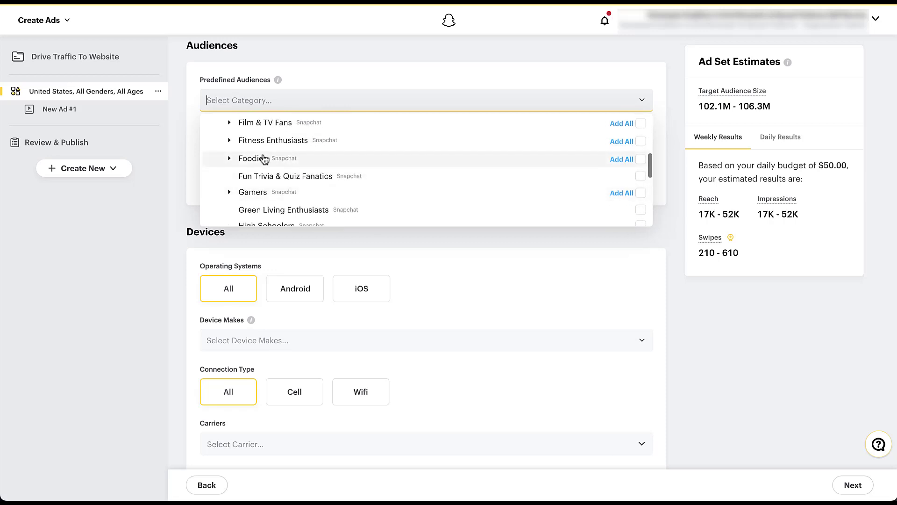
{"action": "left_click", "coordinate": [229, 158]}
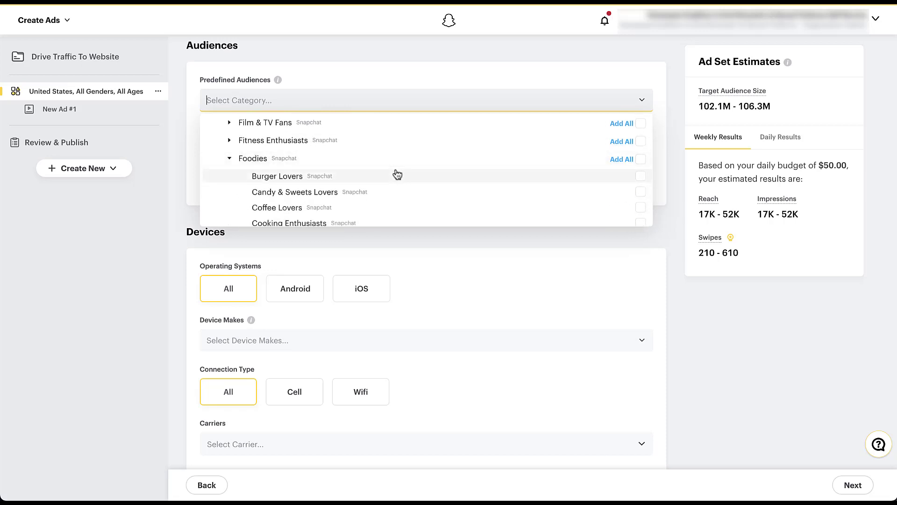
{"action": "scroll", "coordinate": [397, 175], "scroll_direction": "down", "scroll_amount": 4}
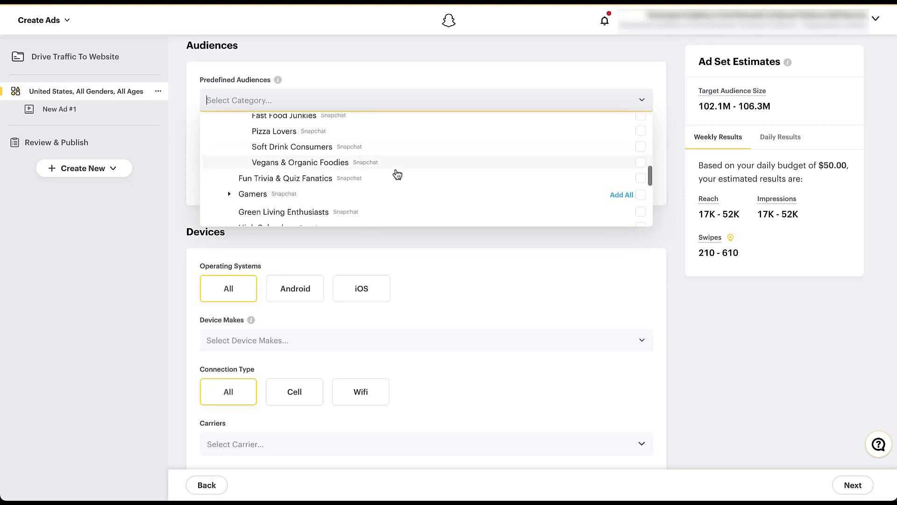
{"action": "scroll", "coordinate": [397, 175], "scroll_direction": "down", "scroll_amount": 3}
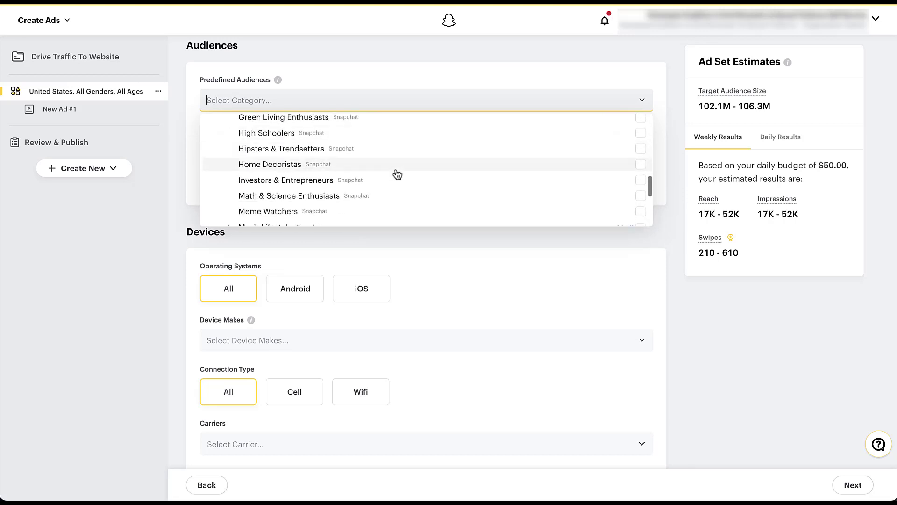
{"action": "scroll", "coordinate": [398, 174], "scroll_direction": "up", "scroll_amount": 7}
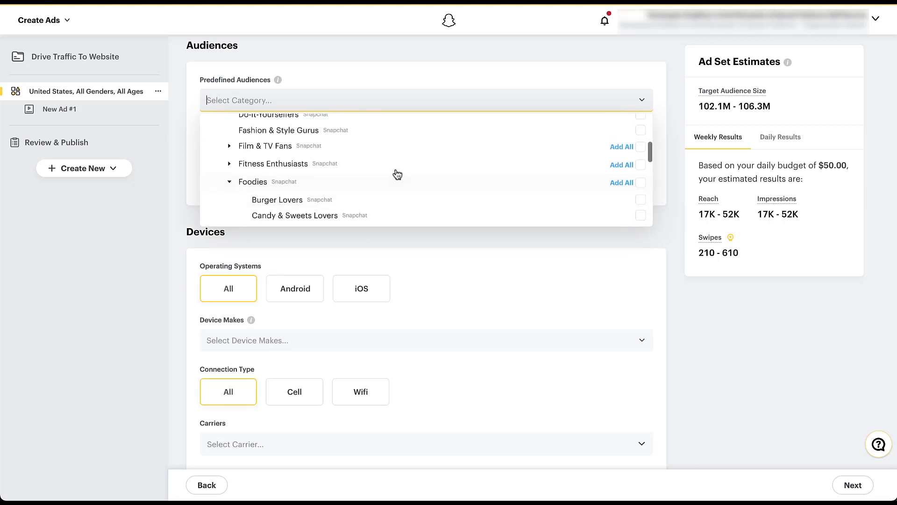
{"action": "scroll", "coordinate": [398, 175], "scroll_direction": "up", "scroll_amount": 5}
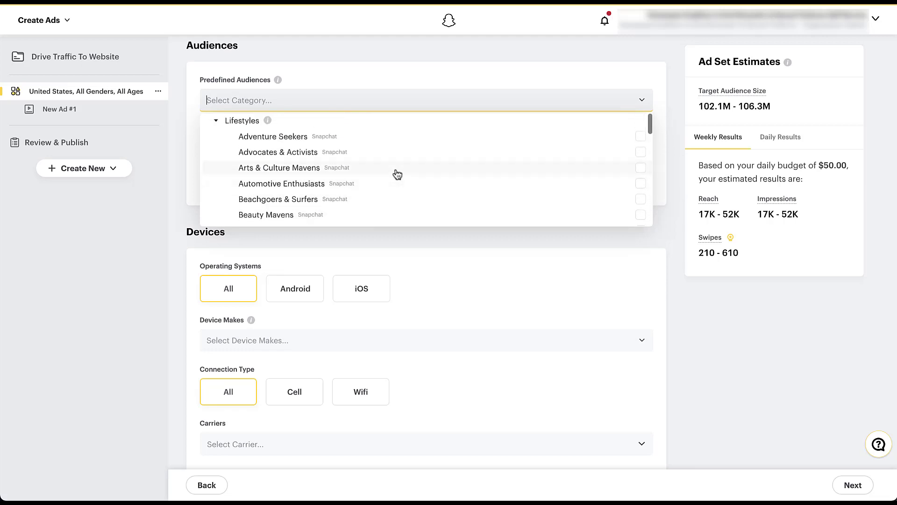
Step: Collapse Lifestyles and browse Visitors > Snapchat > Dining & Nightlife > Bars & Nightclubs categories
{"action": "left_click", "coordinate": [216, 123]}
{"action": "mouse_move", "coordinate": [261, 138]}
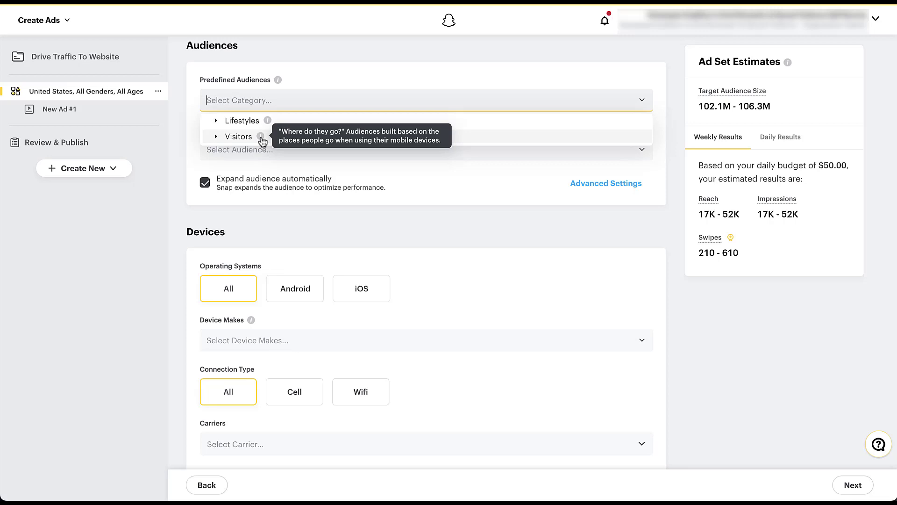
{"action": "left_click", "coordinate": [216, 137]}
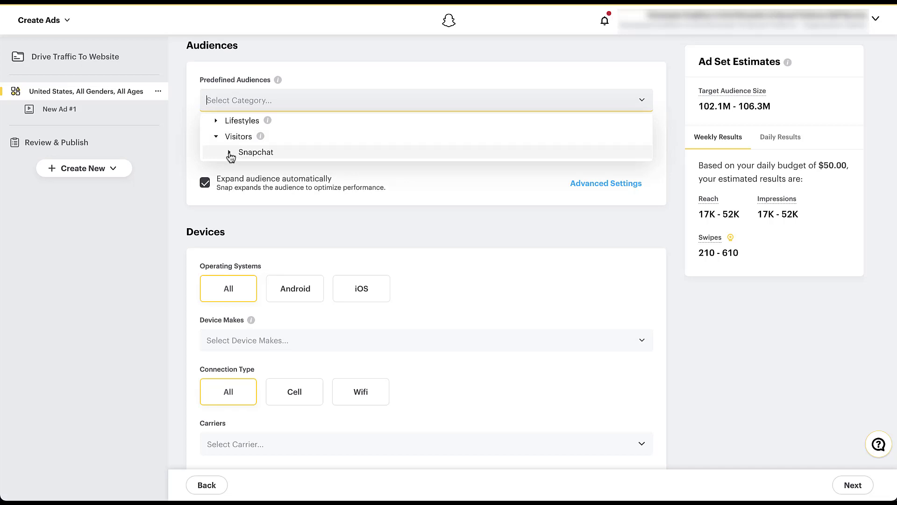
{"action": "left_click", "coordinate": [230, 153]}
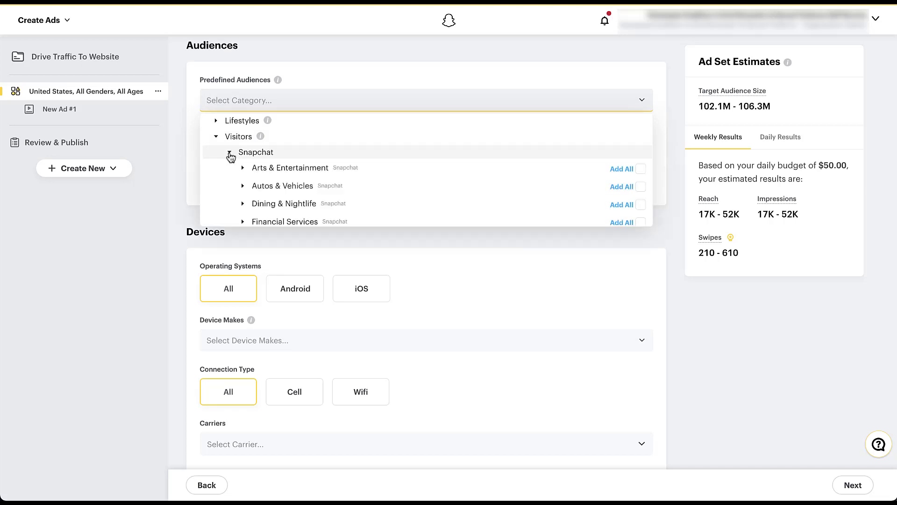
{"action": "scroll", "coordinate": [381, 176], "scroll_direction": "down", "scroll_amount": 3}
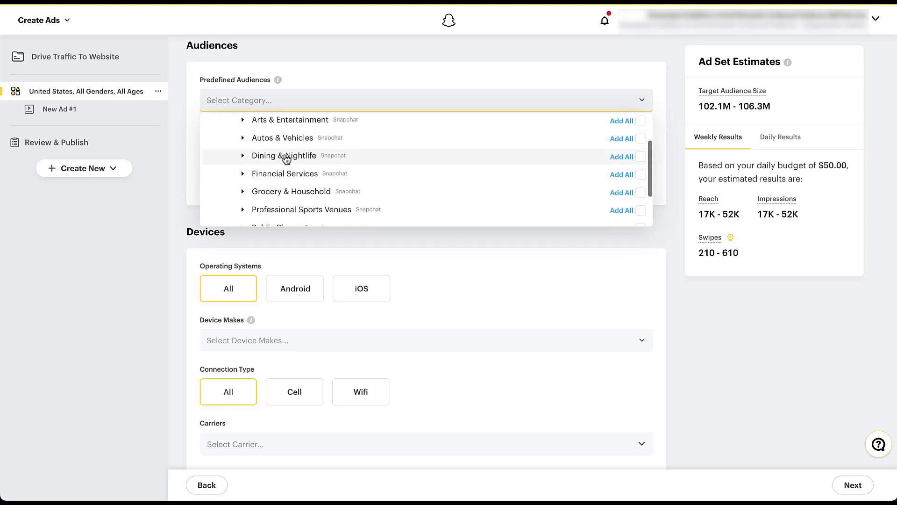
{"action": "left_click", "coordinate": [243, 155]}
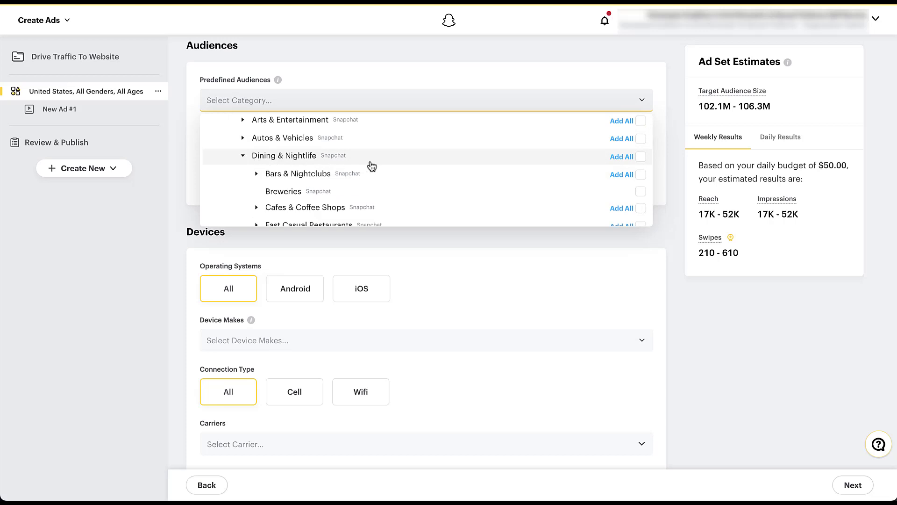
{"action": "scroll", "coordinate": [391, 176], "scroll_direction": "down", "scroll_amount": 2}
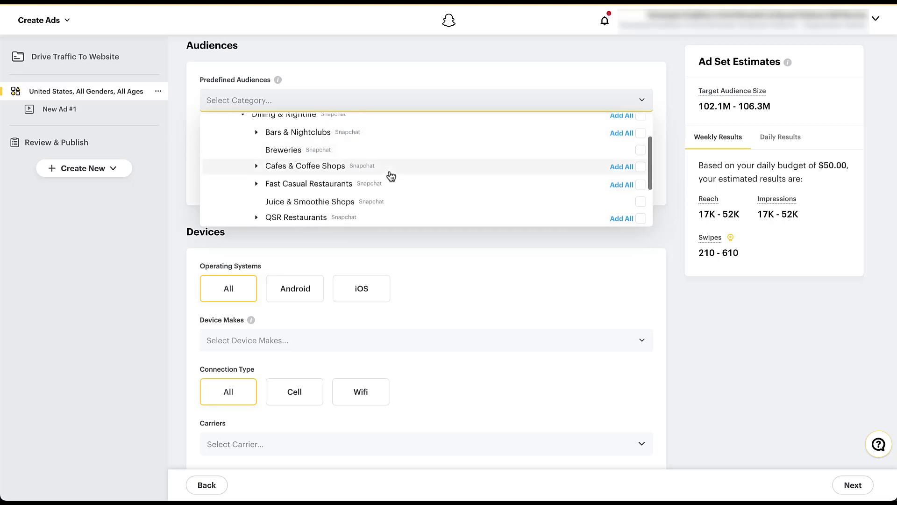
{"action": "left_click", "coordinate": [257, 132]}
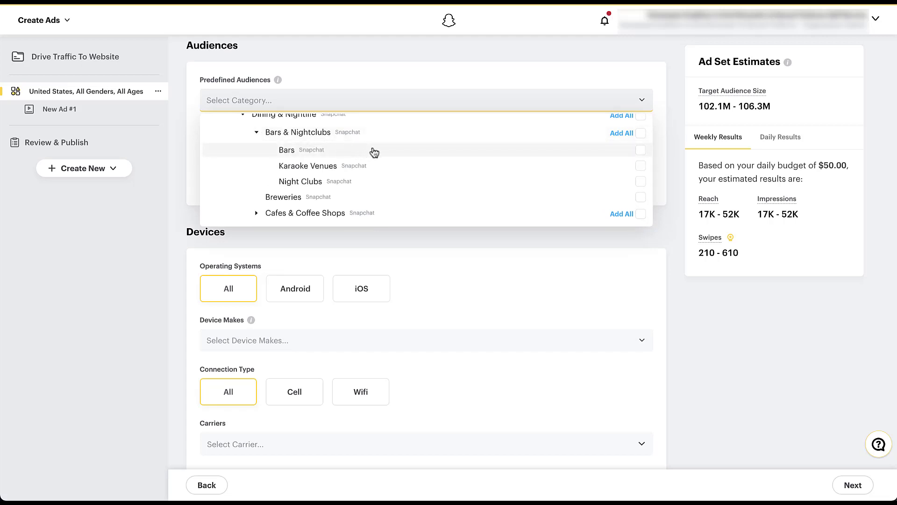
{"action": "scroll", "coordinate": [387, 182], "scroll_direction": "down", "scroll_amount": 2}
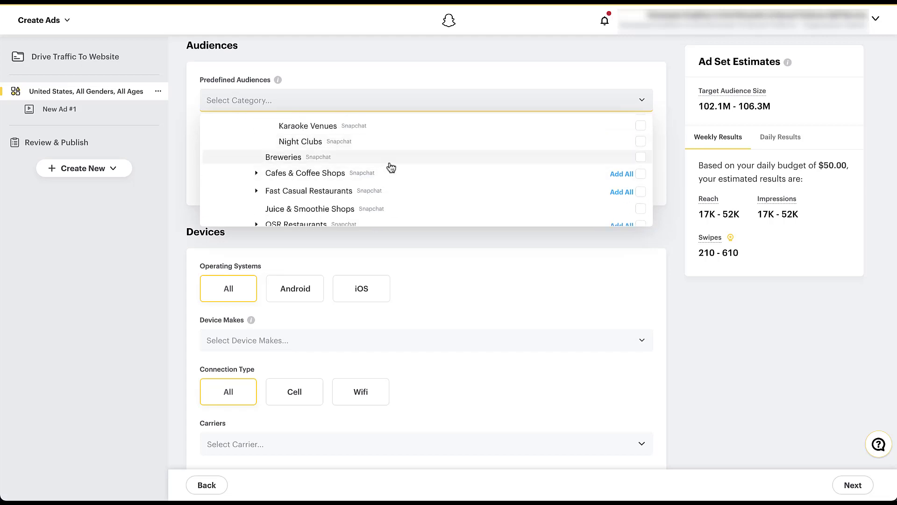
{"action": "scroll", "coordinate": [392, 167], "scroll_direction": "down", "scroll_amount": 6}
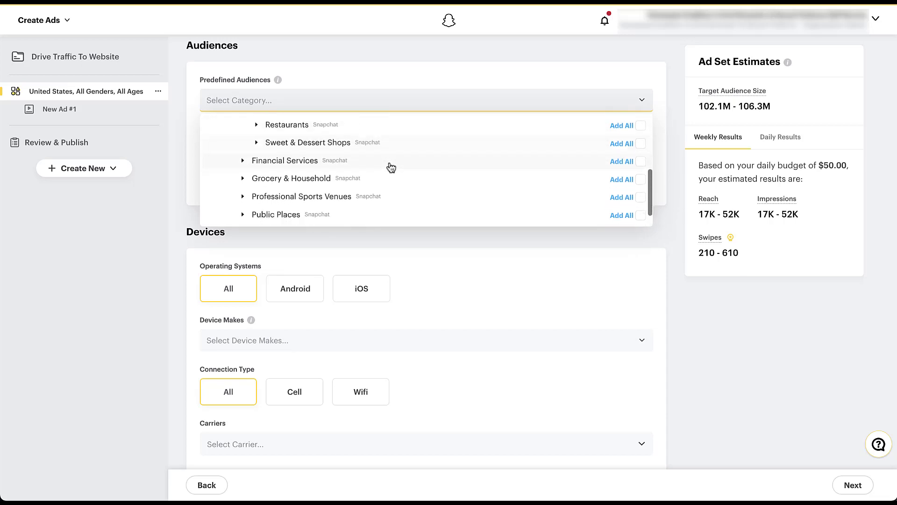
{"action": "scroll", "coordinate": [391, 167], "scroll_direction": "down", "scroll_amount": 3}
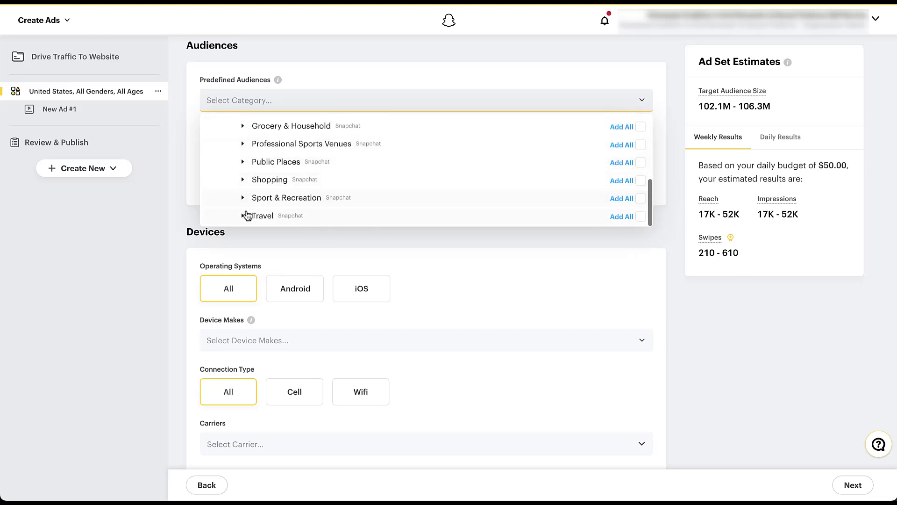
Step: Browse the Travel visitor categories, then close the audience list without adding any
{"action": "left_click", "coordinate": [243, 216]}
{"action": "scroll", "coordinate": [369, 184], "scroll_direction": "down", "scroll_amount": 4}
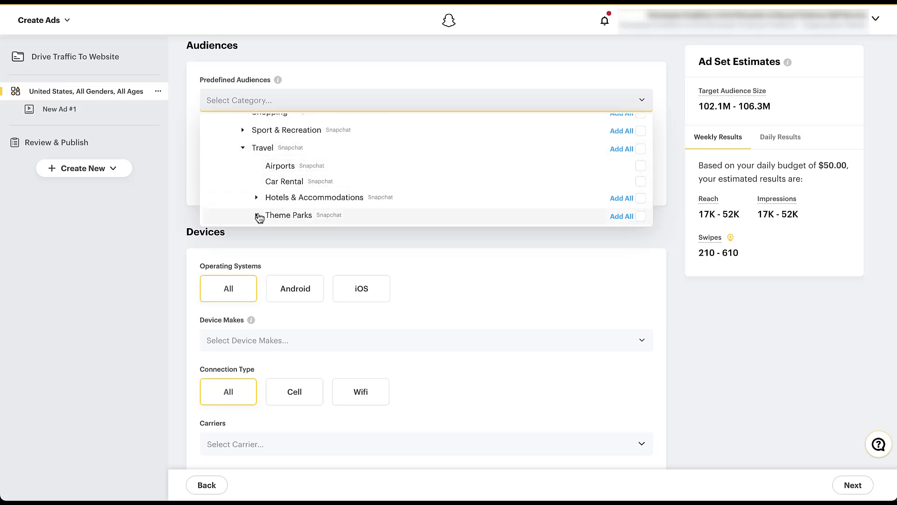
{"action": "scroll", "coordinate": [351, 201], "scroll_direction": "down", "scroll_amount": 1}
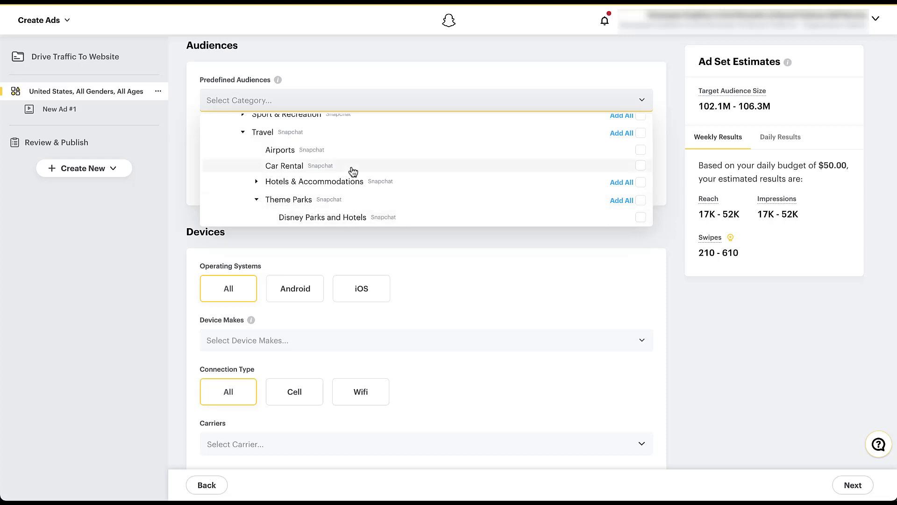
{"action": "scroll", "coordinate": [352, 171], "scroll_direction": "up", "scroll_amount": 10}
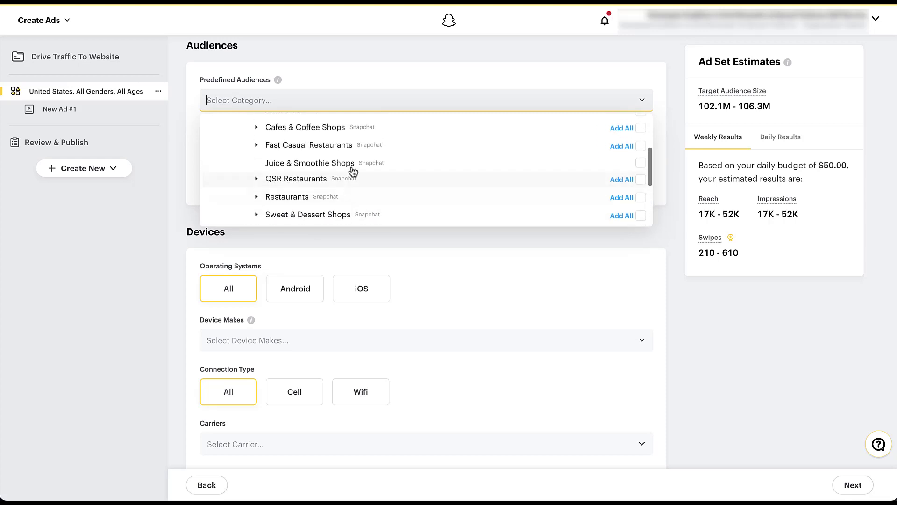
{"action": "scroll", "coordinate": [353, 171], "scroll_direction": "up", "scroll_amount": 4}
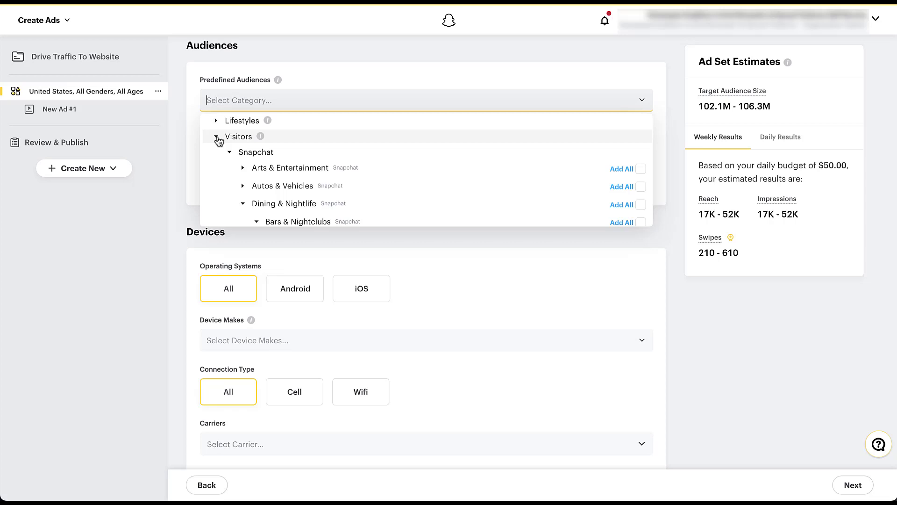
{"action": "left_click", "coordinate": [177, 137]}
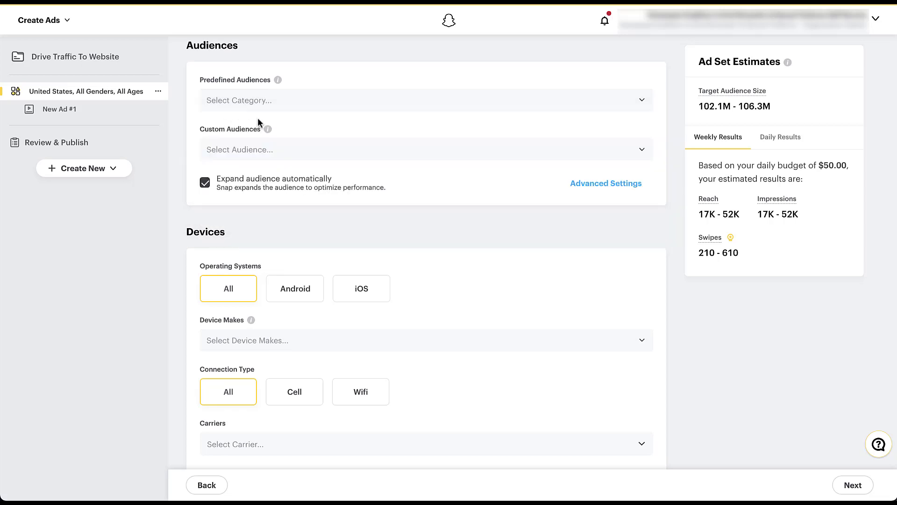
Step: Toggle 'Expand audience automatically' off and on, then reveal the predefined and custom expansion checkboxes
{"action": "mouse_move", "coordinate": [267, 130]}
{"action": "left_click", "coordinate": [205, 182]}
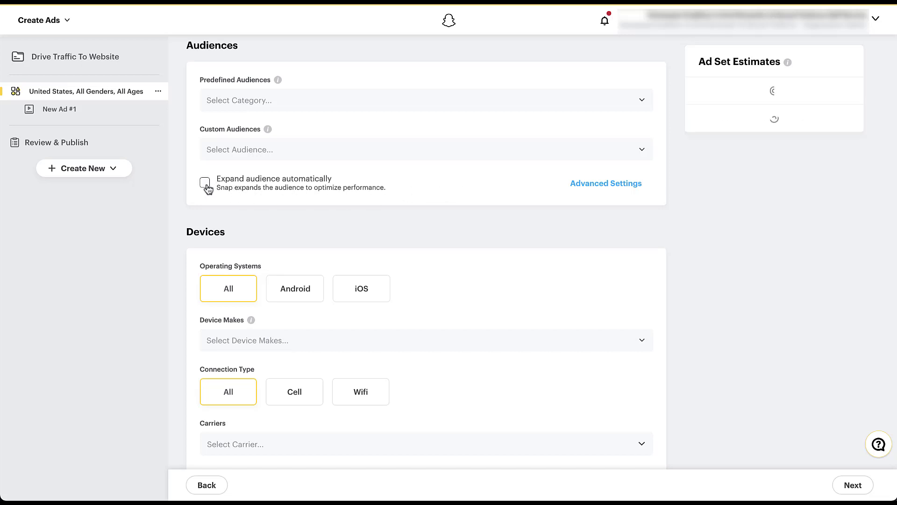
{"action": "left_click", "coordinate": [205, 184]}
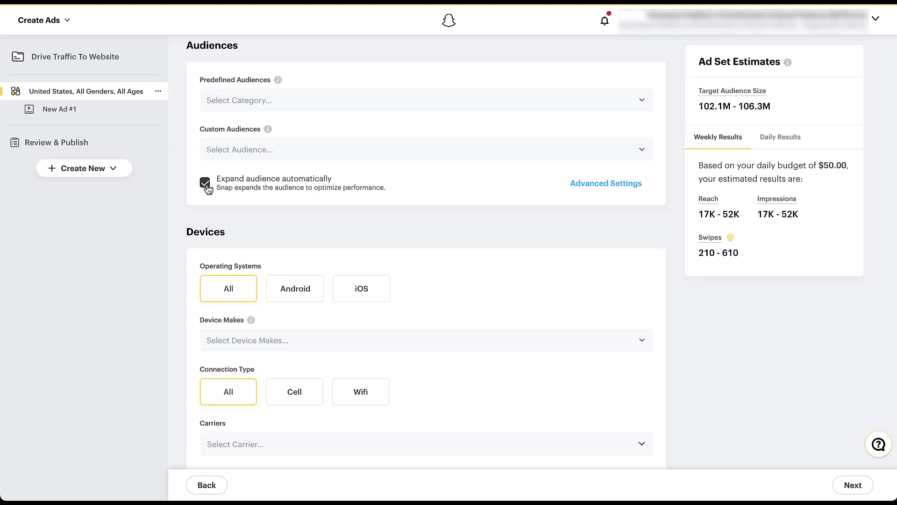
{"action": "left_click", "coordinate": [590, 185]}
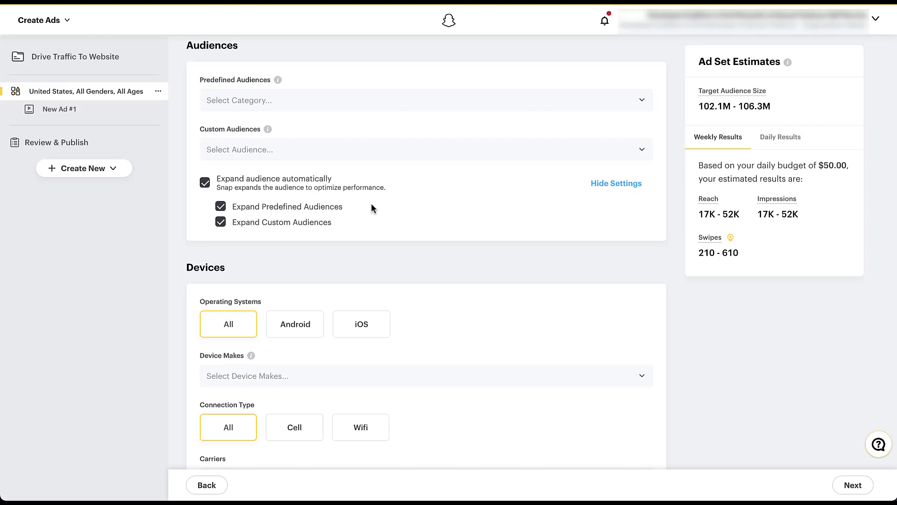
Step: Hide the audience expansion options and scroll down to the Devices section
{"action": "left_click", "coordinate": [605, 184]}
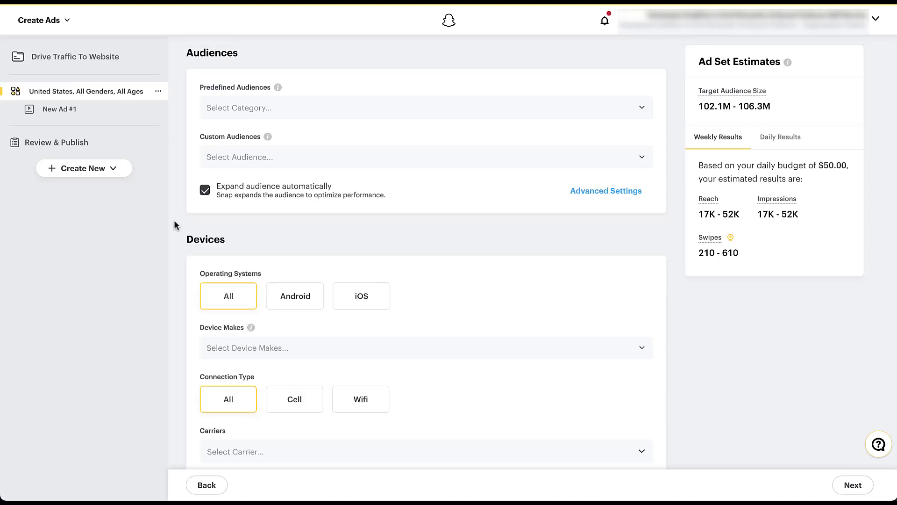
{"action": "scroll", "coordinate": [173, 222], "scroll_direction": "down", "scroll_amount": 1}
{"action": "scroll", "coordinate": [174, 223], "scroll_direction": "down", "scroll_amount": 3}
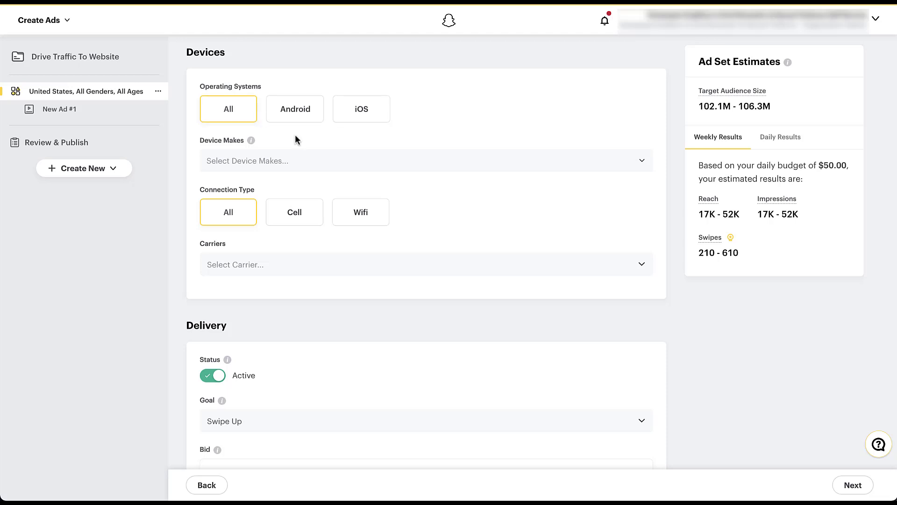
Step: Browse the Device Makes list, expanding and collapsing Cricket, without choosing any maker
{"action": "left_click", "coordinate": [295, 162]}
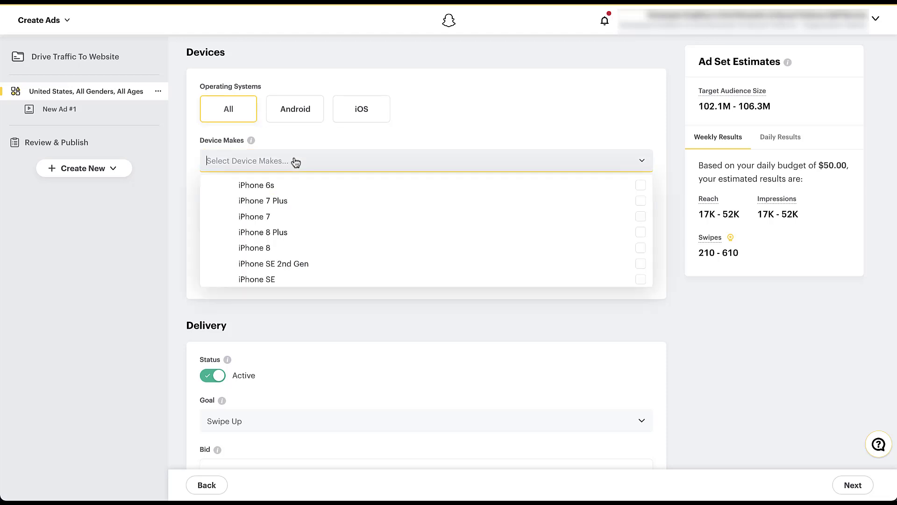
{"action": "scroll", "coordinate": [320, 226], "scroll_direction": "down", "scroll_amount": 6}
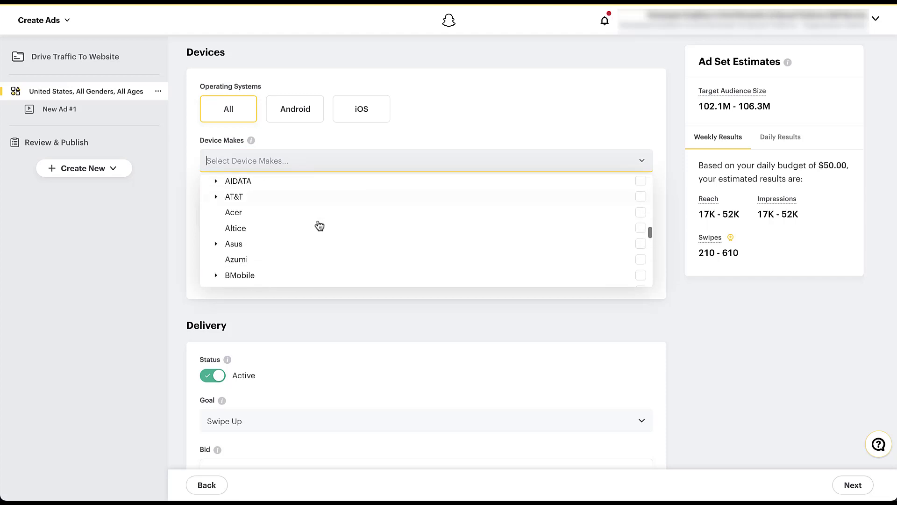
{"action": "scroll", "coordinate": [319, 226], "scroll_direction": "down", "scroll_amount": 1}
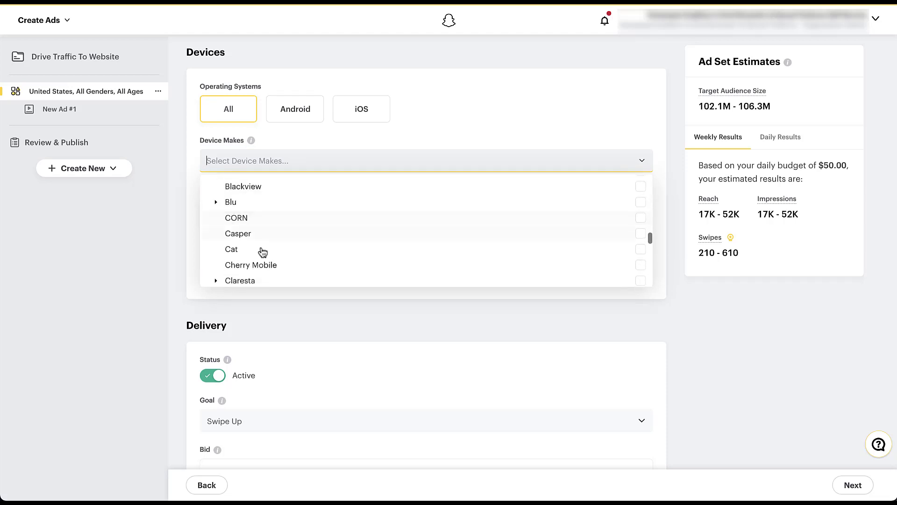
{"action": "scroll", "coordinate": [261, 222], "scroll_direction": "down", "scroll_amount": 3}
{"action": "scroll", "coordinate": [260, 222], "scroll_direction": "down", "scroll_amount": 2}
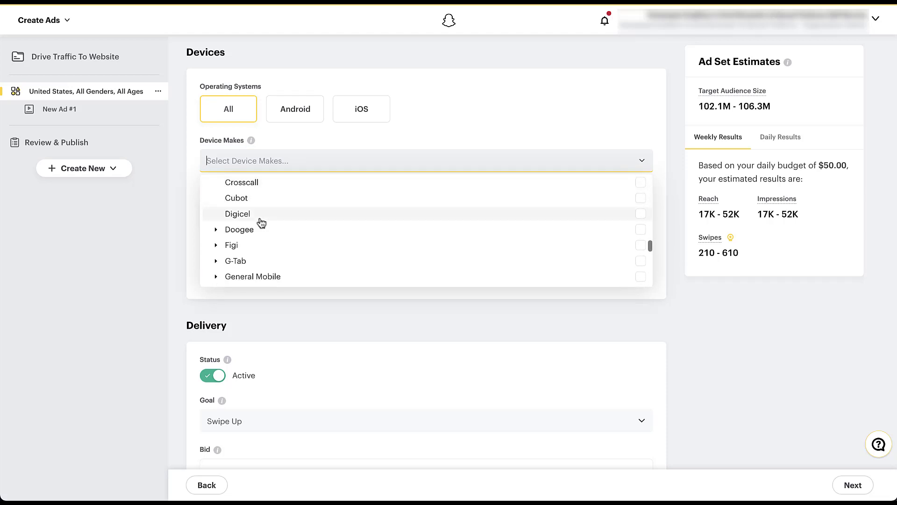
{"action": "scroll", "coordinate": [245, 212], "scroll_direction": "up", "scroll_amount": 1}
{"action": "left_click", "coordinate": [216, 187]}
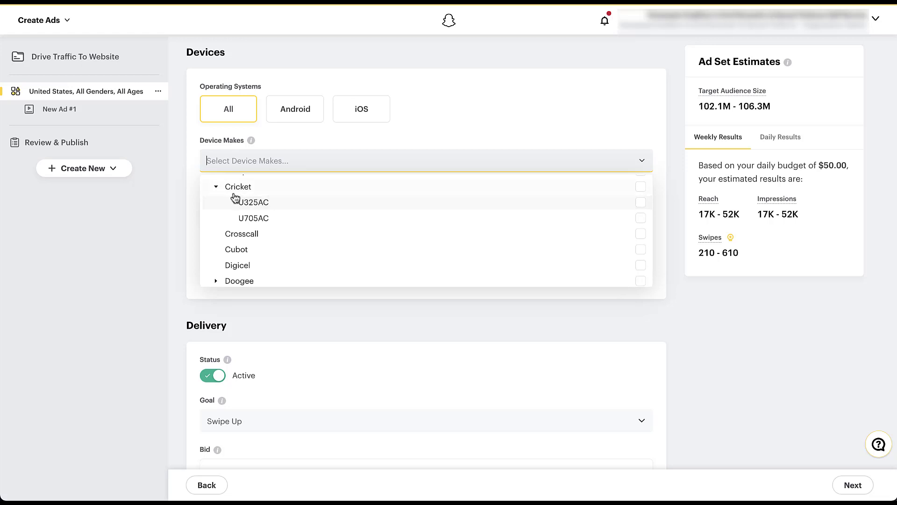
{"action": "left_click", "coordinate": [216, 188]}
{"action": "scroll", "coordinate": [217, 192], "scroll_direction": "up", "scroll_amount": 5}
{"action": "left_click", "coordinate": [217, 188]}
{"action": "left_click", "coordinate": [290, 134]}
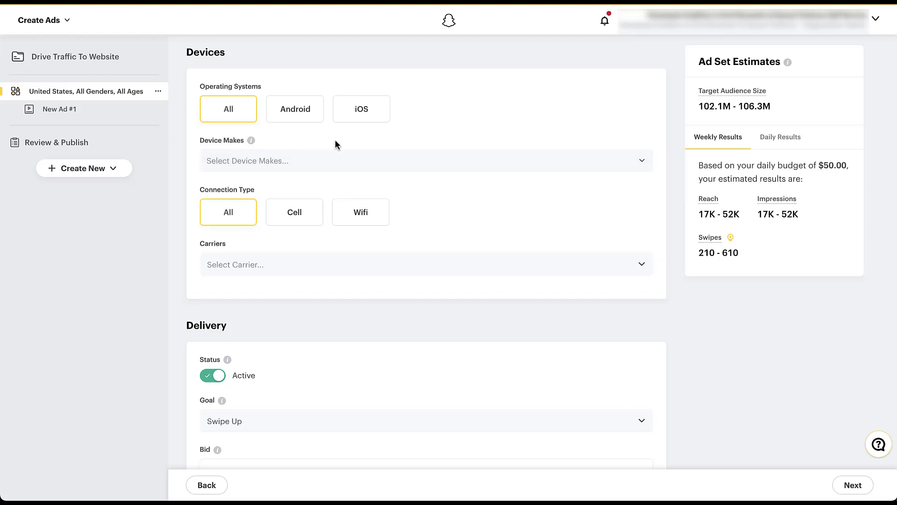
{"action": "left_click", "coordinate": [368, 122]}
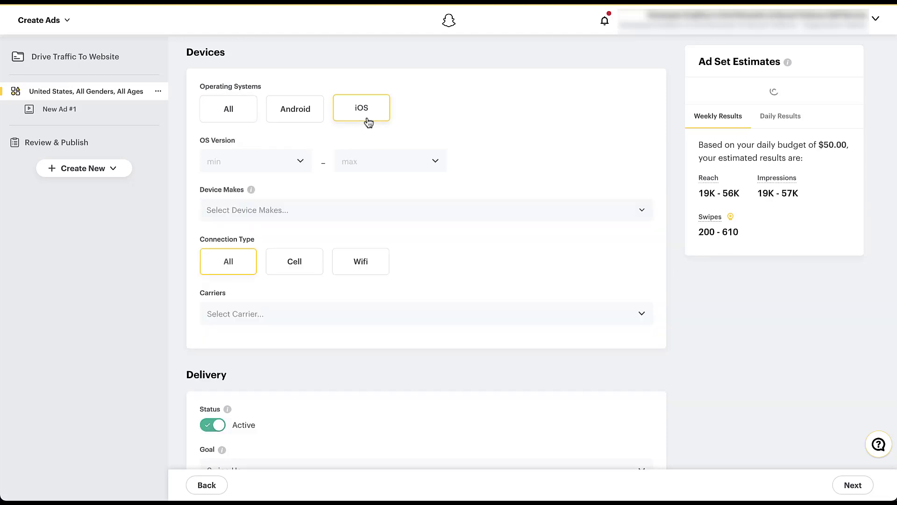
{"action": "left_click", "coordinate": [306, 163]}
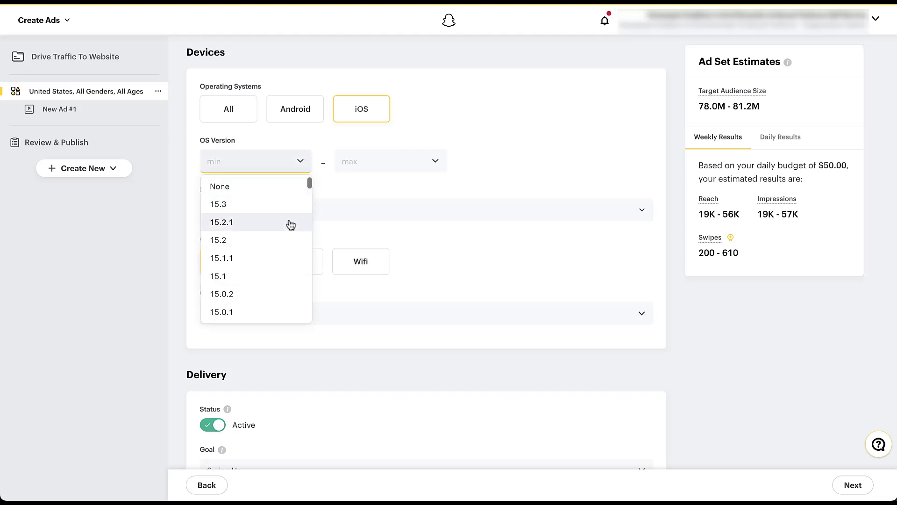
{"action": "scroll", "coordinate": [291, 267], "scroll_direction": "down", "scroll_amount": 3}
{"action": "scroll", "coordinate": [290, 266], "scroll_direction": "down", "scroll_amount": 3}
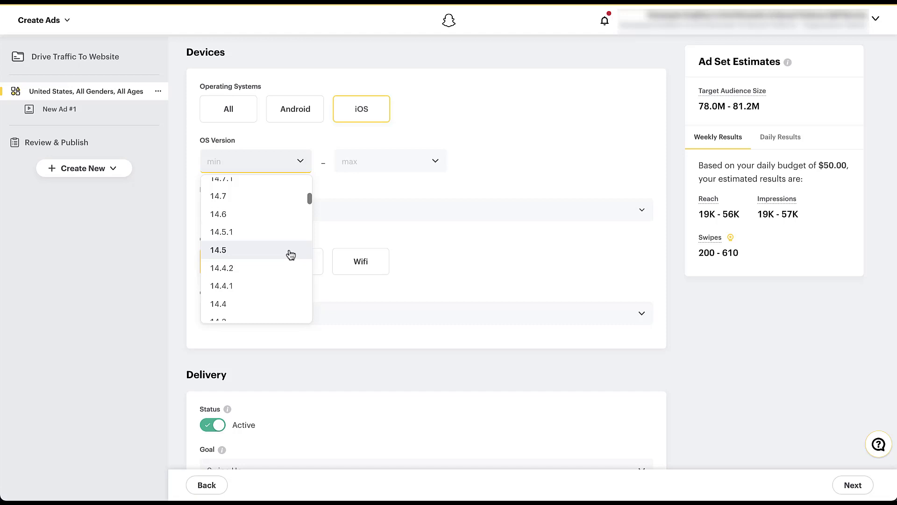
{"action": "left_click", "coordinate": [291, 253]}
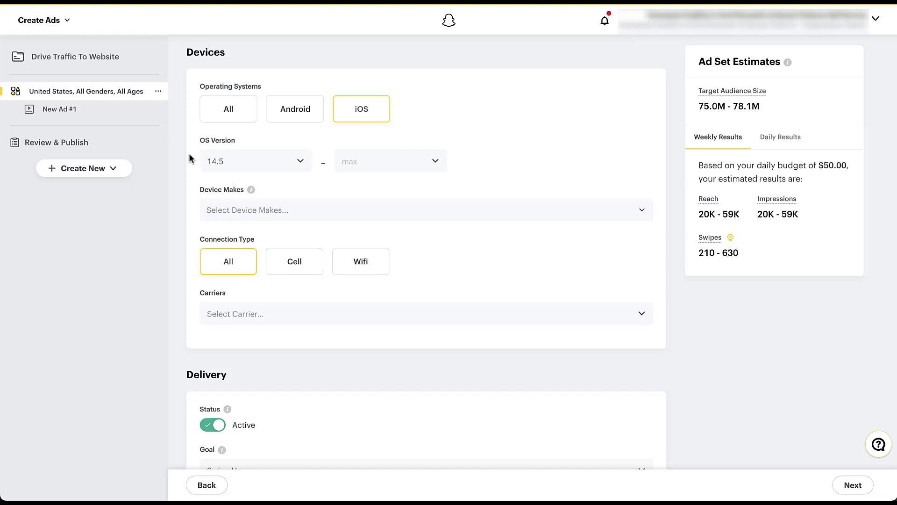
Step: Target all operating systems again and scroll through the Carriers list
{"action": "left_click", "coordinate": [214, 121]}
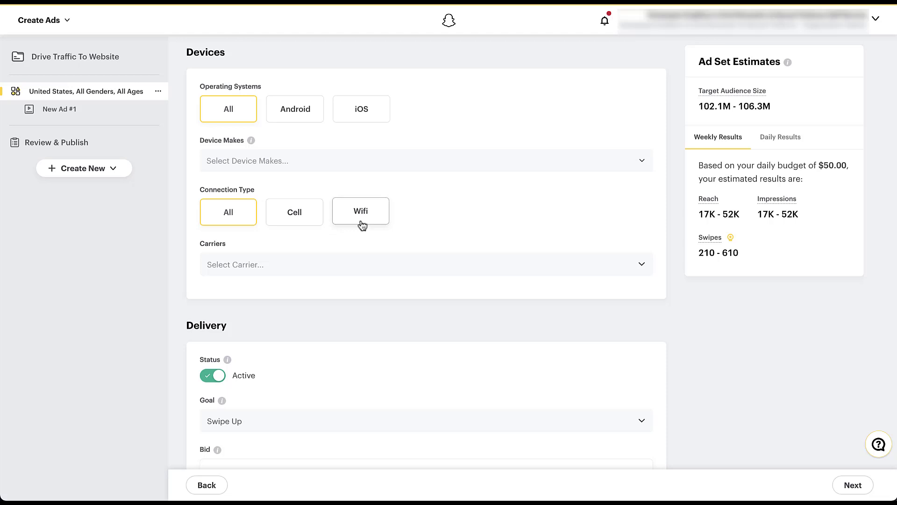
{"action": "left_click", "coordinate": [374, 263]}
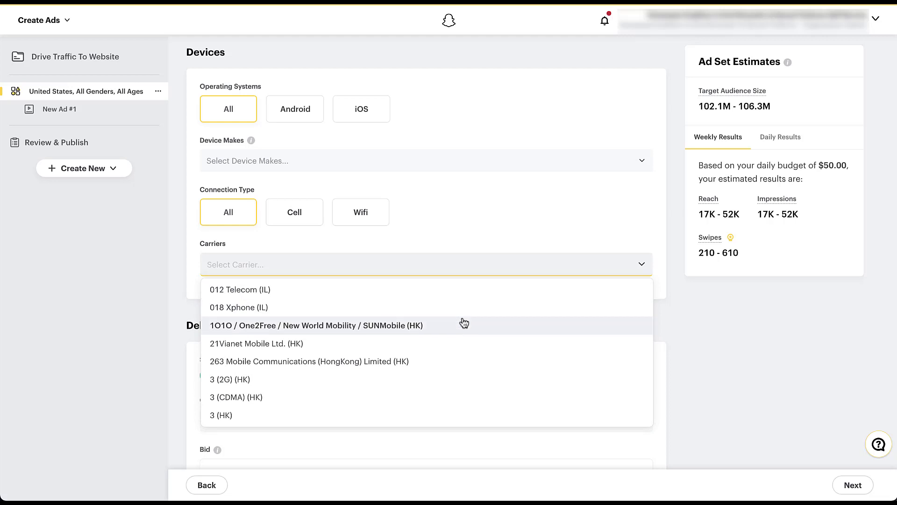
{"action": "scroll", "coordinate": [465, 320], "scroll_direction": "down", "scroll_amount": 5}
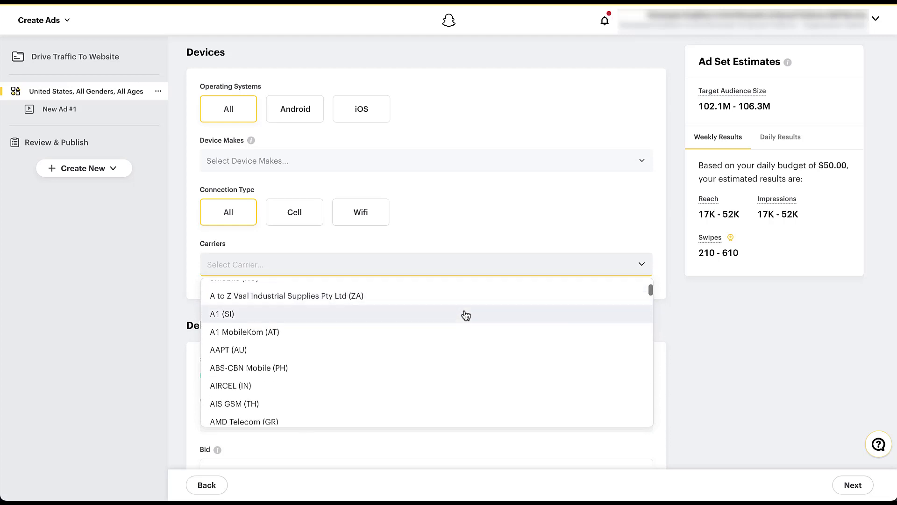
{"action": "scroll", "coordinate": [465, 316], "scroll_direction": "down", "scroll_amount": 6}
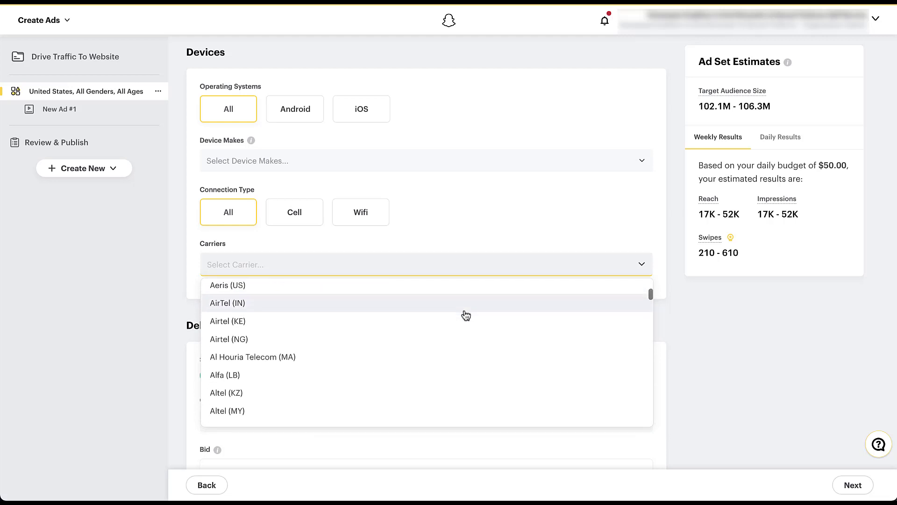
{"action": "scroll", "coordinate": [466, 316], "scroll_direction": "down", "scroll_amount": 6}
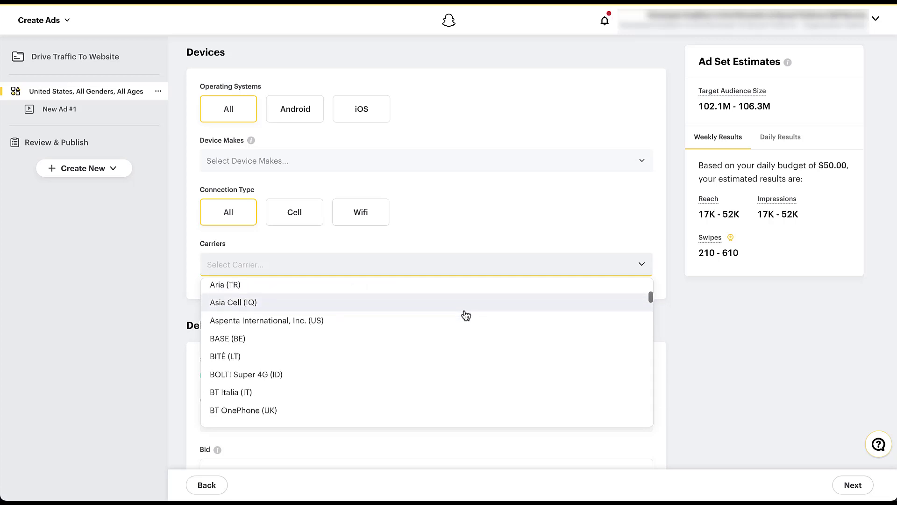
{"action": "scroll", "coordinate": [466, 315], "scroll_direction": "down", "scroll_amount": 6}
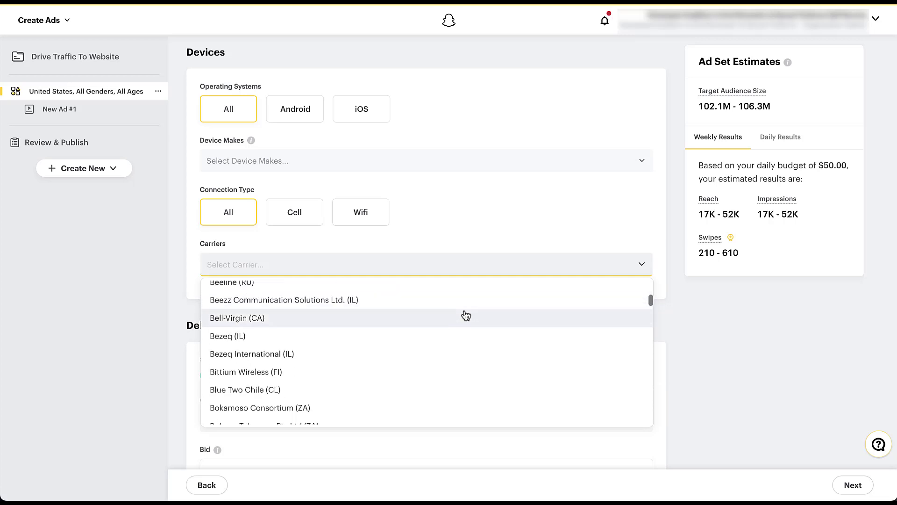
{"action": "scroll", "coordinate": [465, 315], "scroll_direction": "down", "scroll_amount": 3}
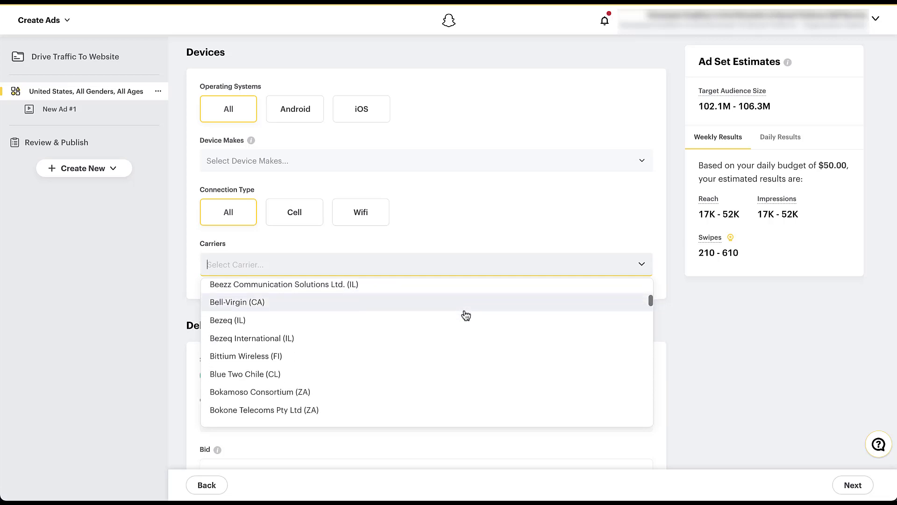
Step: Search carriers for 'at&t' and select AT&T (US) as the targeted carrier
{"action": "left_click", "coordinate": [459, 268]}
{"action": "type", "text": "at&t"}
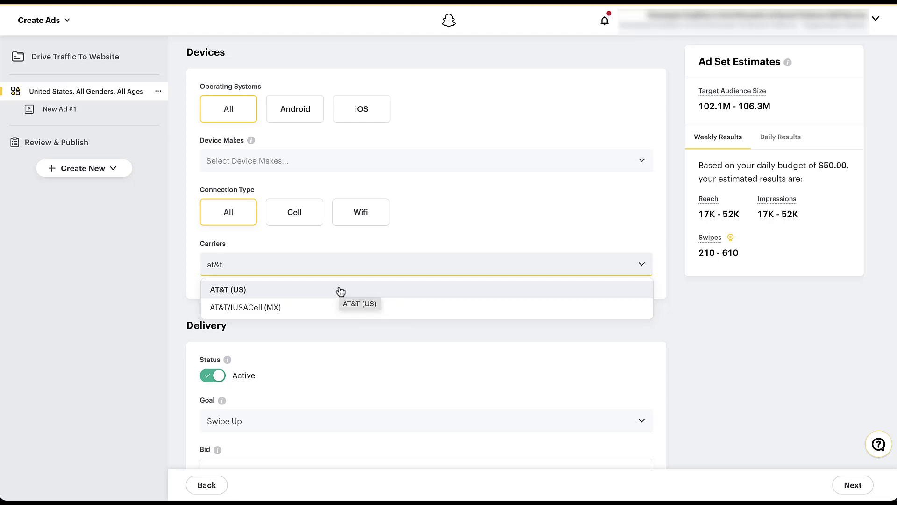
{"action": "left_click", "coordinate": [298, 290]}
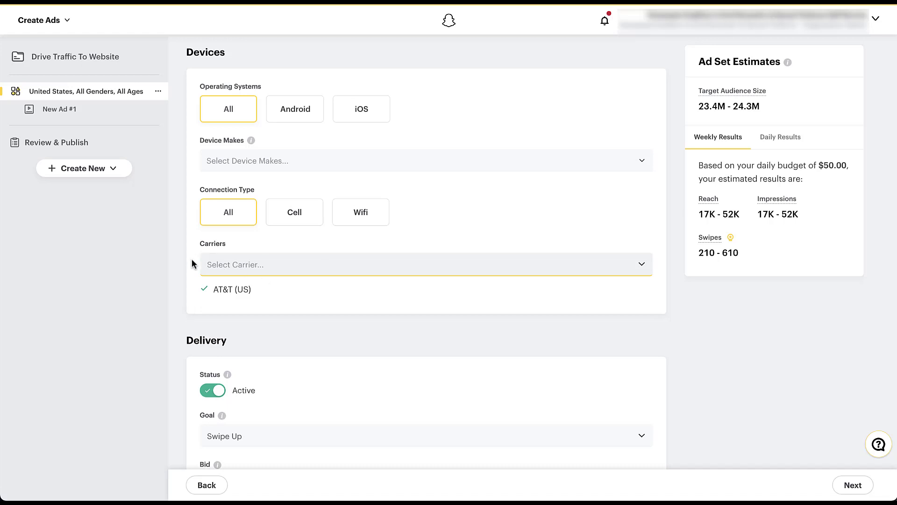